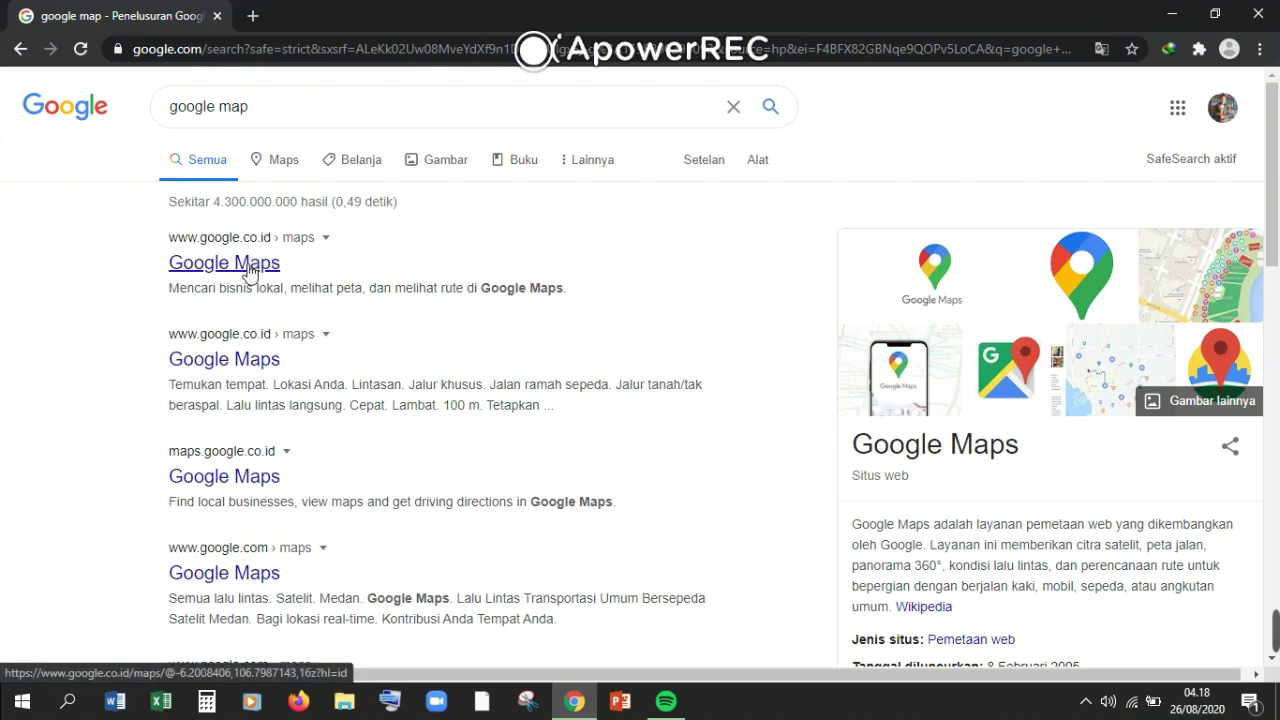
- Open Google Maps from the Google results for 'google map'
click(248, 268)
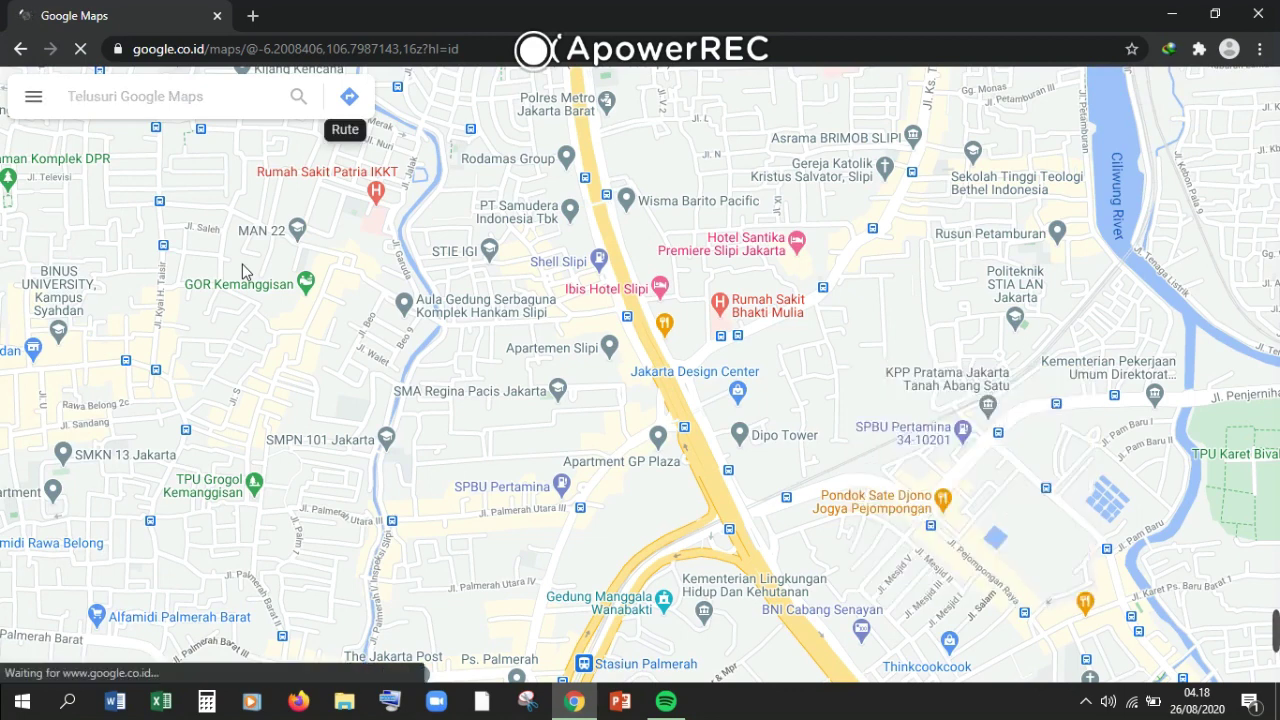
- Start a route with the Perumnas Bumi Kencana Cibeber, Cilegon suggestion as the starting point
click(356, 104)
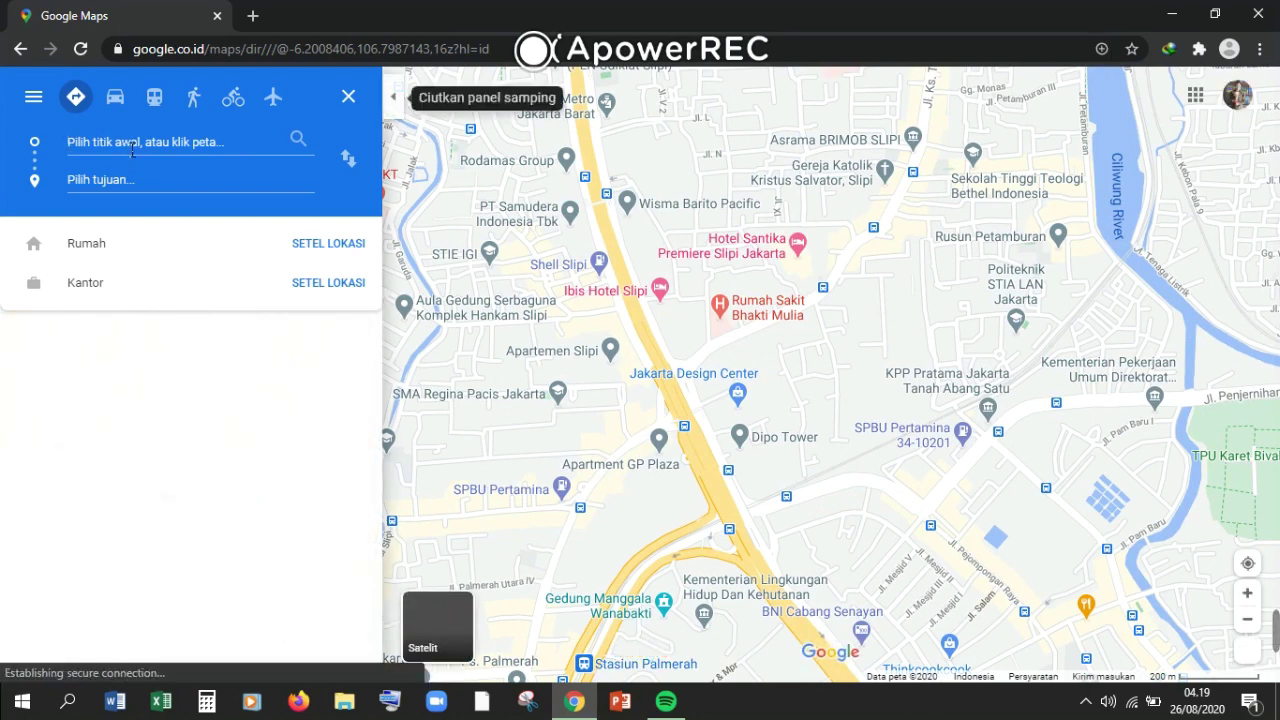
text(Peru)
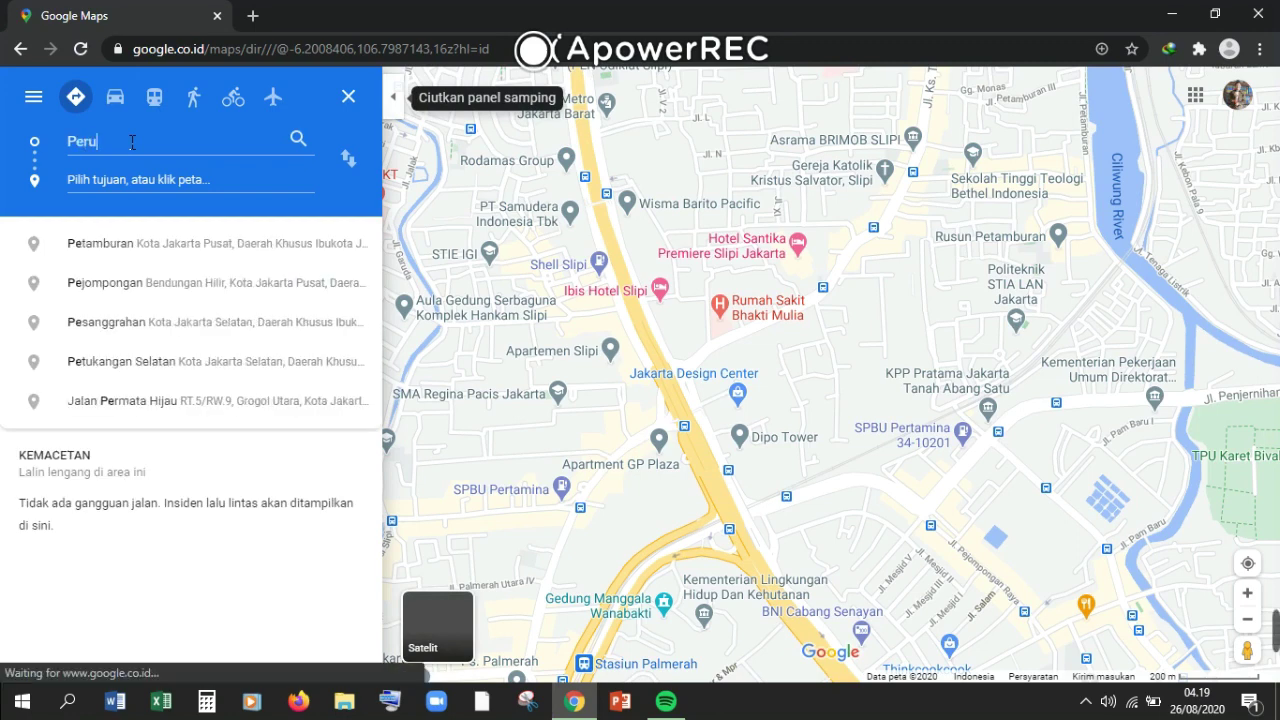
text(mnas Bu)
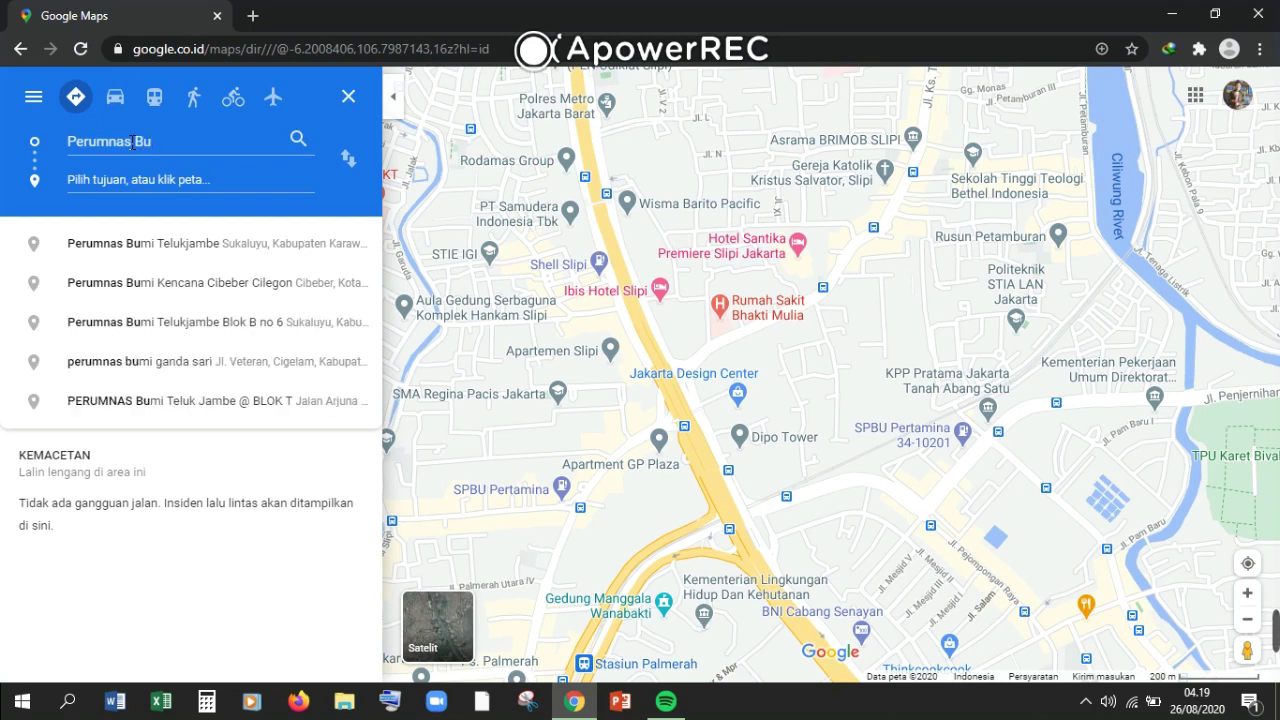
text(mi)
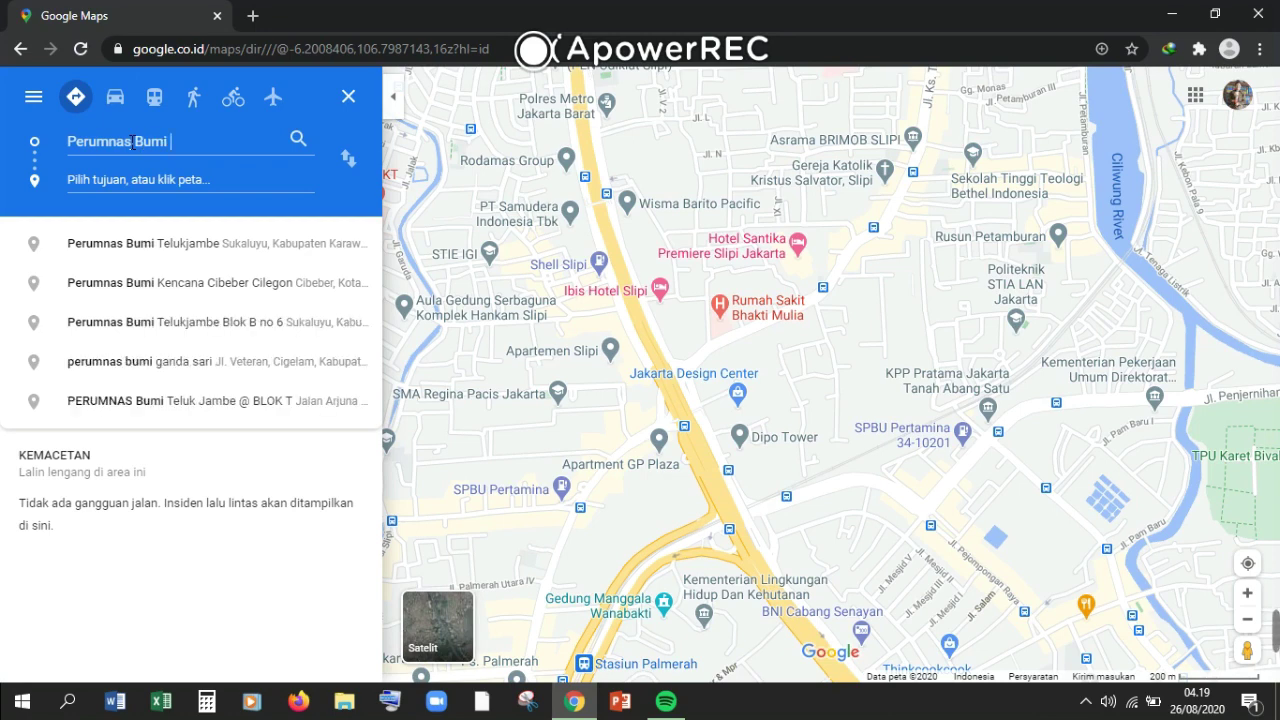
key(Down)
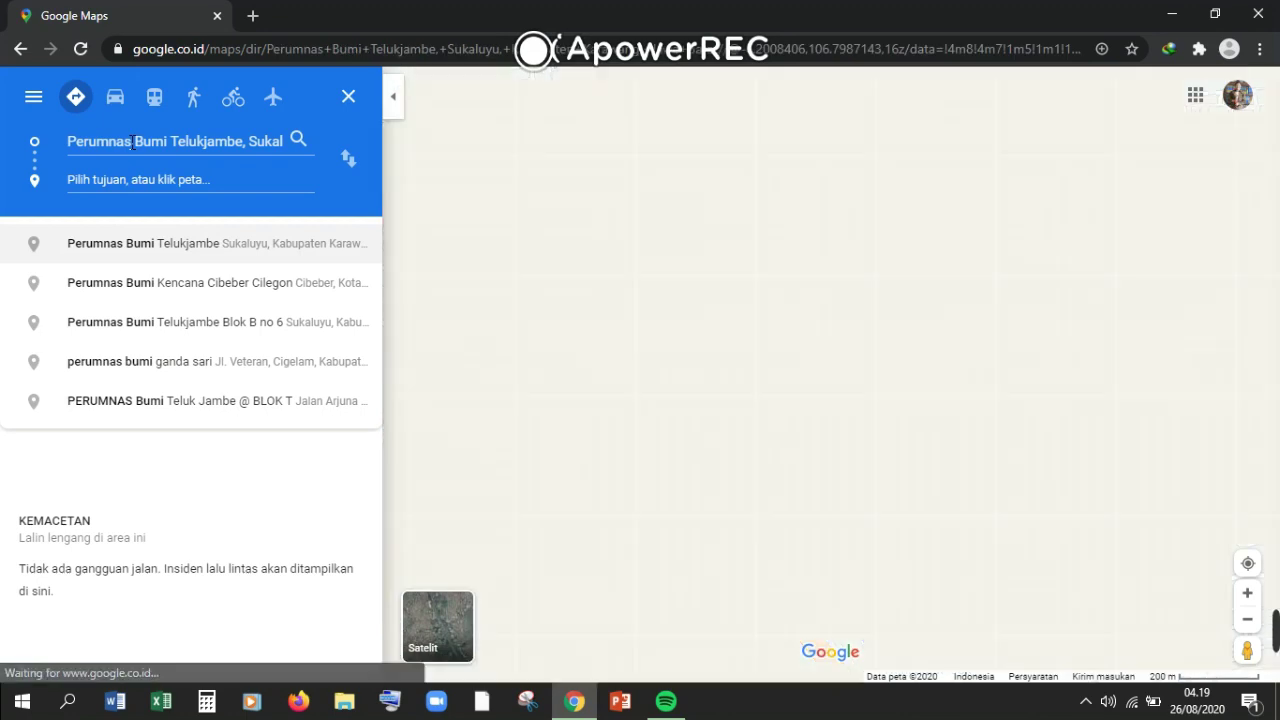
key(Down)
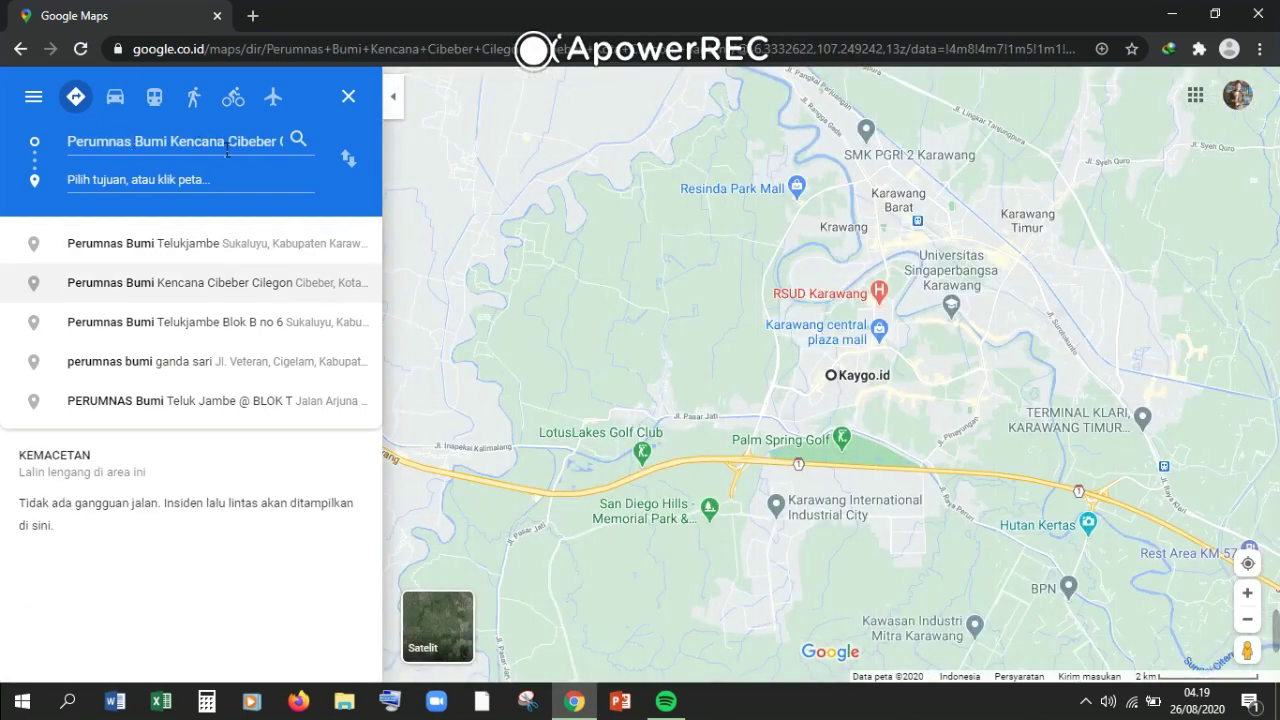
- Edit the start address to read 'Perumnas Bumi Kencana Cibeber Cilegon blok'
key(Right)
key(Right)
key(Right)
key(Right)
key(Right)
key(Right)
key(Right)
key(Right)
key(Right)
key(Right)
key(Right)
key(Right)
key(Right)
key(Right)
key(Right)
key(Right)
key(Right)
key(Right)
key(Right)
key(Right)
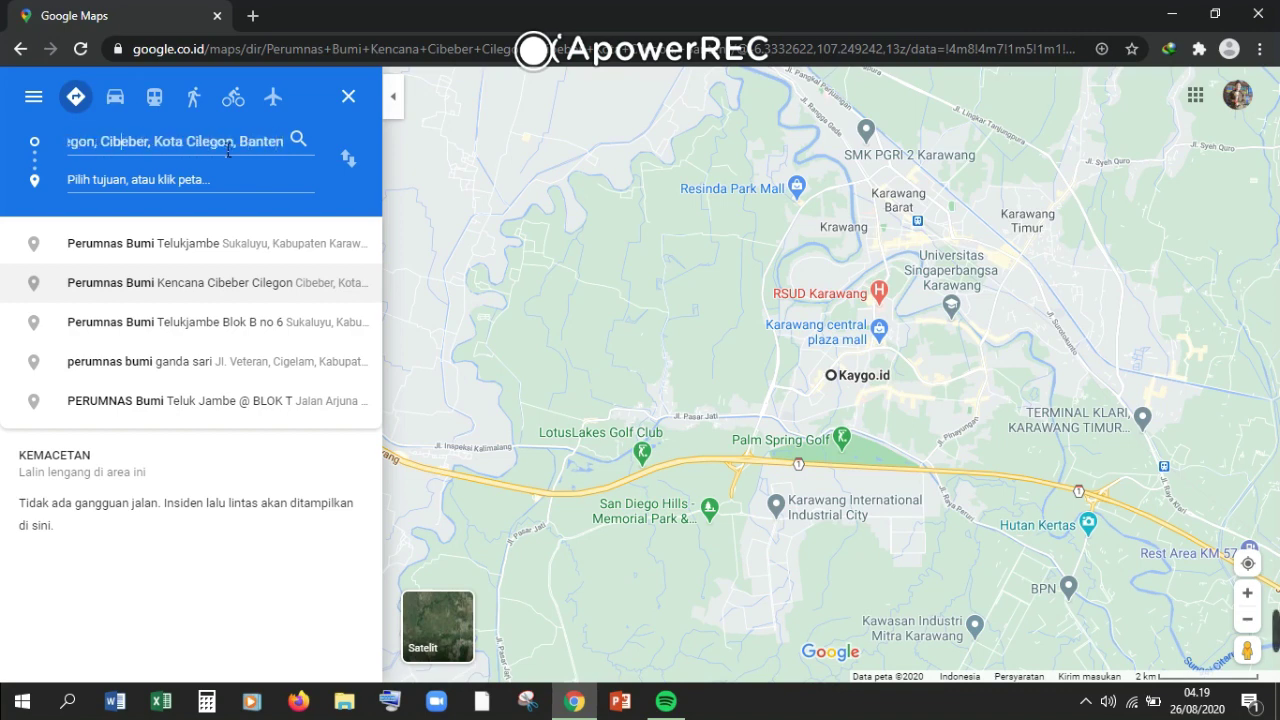
key(Left)
key(Left)
key(Left)
key(Left)
key(Left)
key(Left)
key(Left)
key(Left)
key(Left)
key(Left)
key(Left)
key(Left)
key(Left)
key(Left)
key(Left)
key(Left)
key(Left)
key(Left)
key(Left)
key(Left)
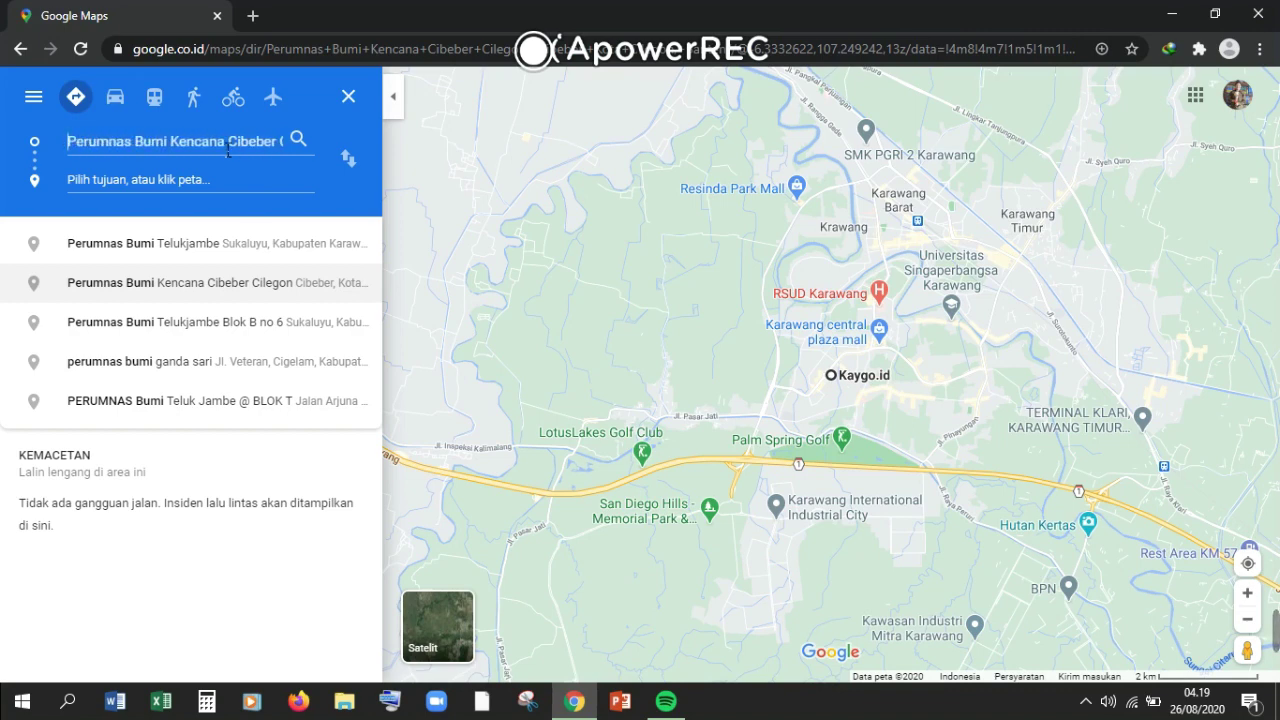
key(Right)
key(Right)
key(Right)
key(Right)
key(Right)
key(Right)
key(Right)
key(Right)
key(Right)
key(Right)
key(Right)
key(Right)
key(Right)
key(Right)
key(Right)
key(Right)
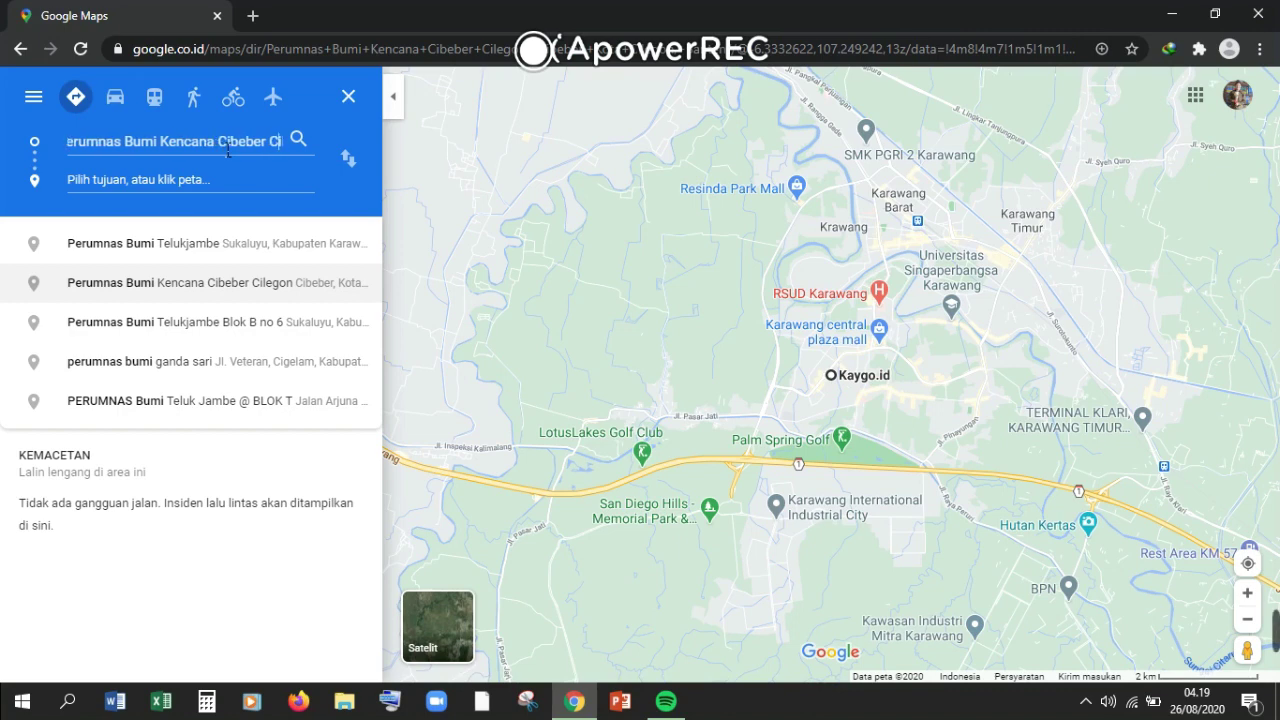
key(Right)
key(Right)
key(Right)
key(Right)
key(Right)
key(Right)
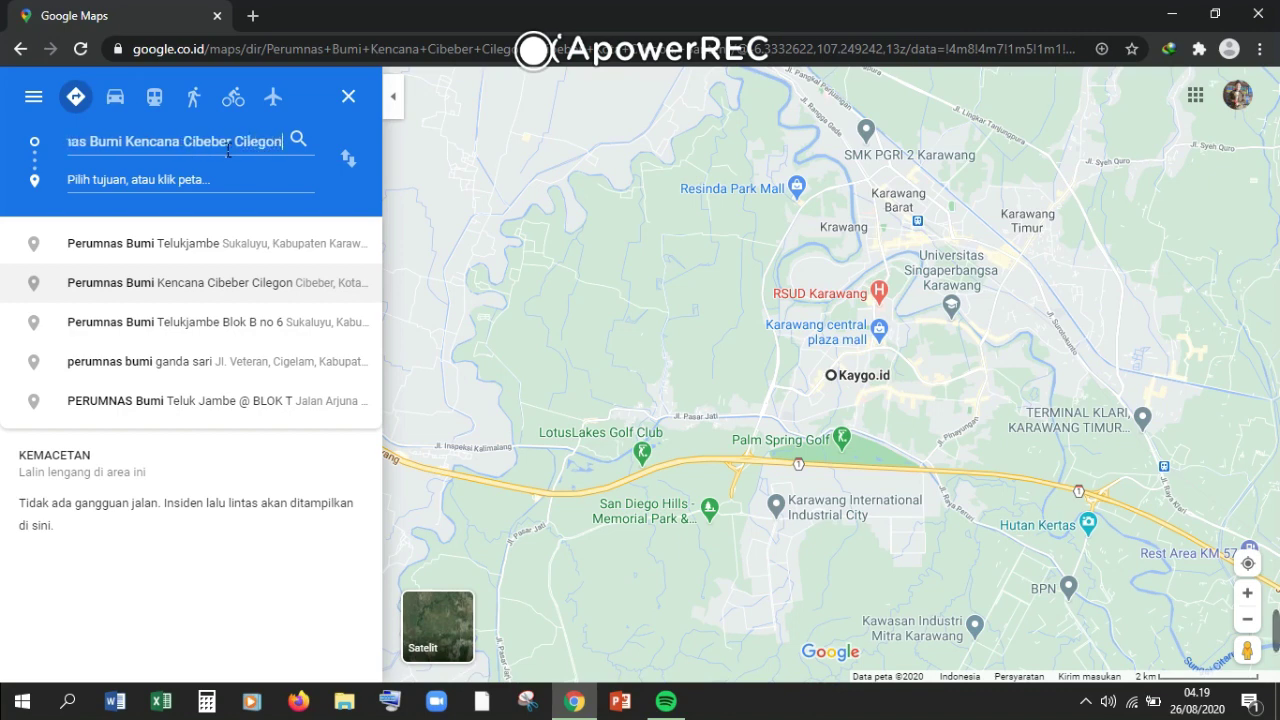
key(BackSpace)
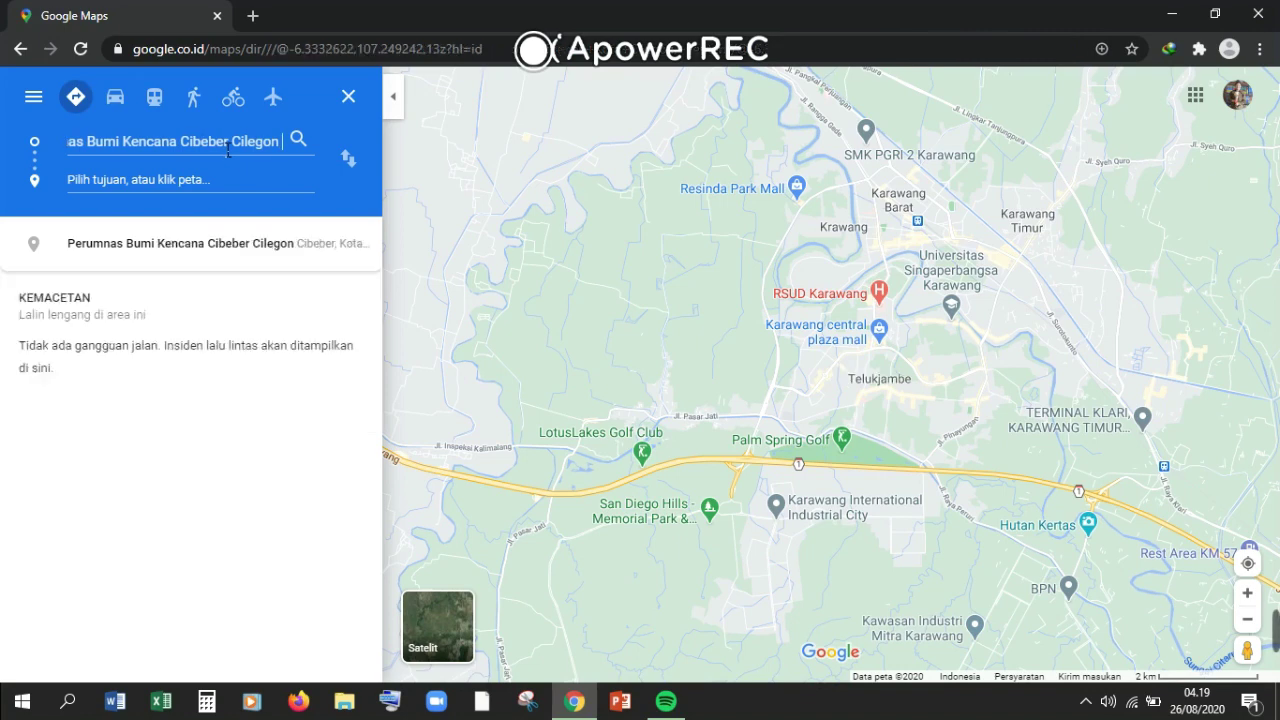
text(blok)
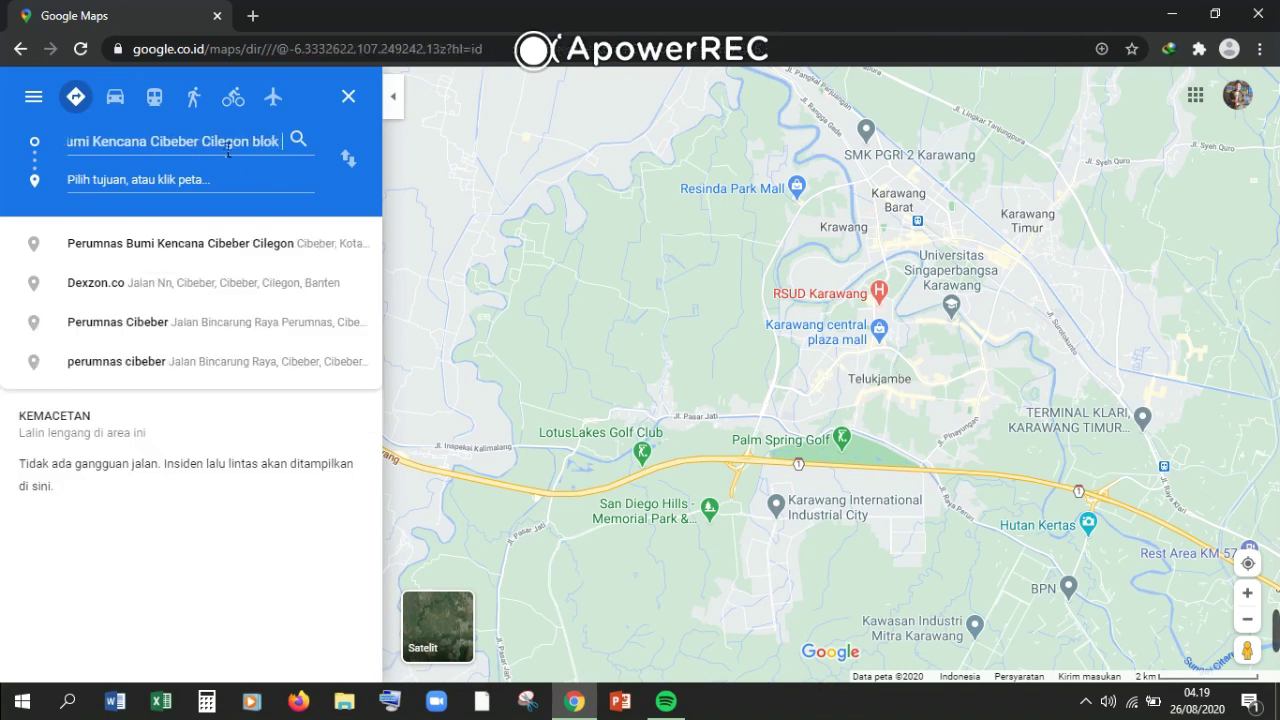
click(217, 181)
- Set SMPIT Raudhatul Jannah as the destination to show the 15 min, 1.2 km walking route
text(sm)
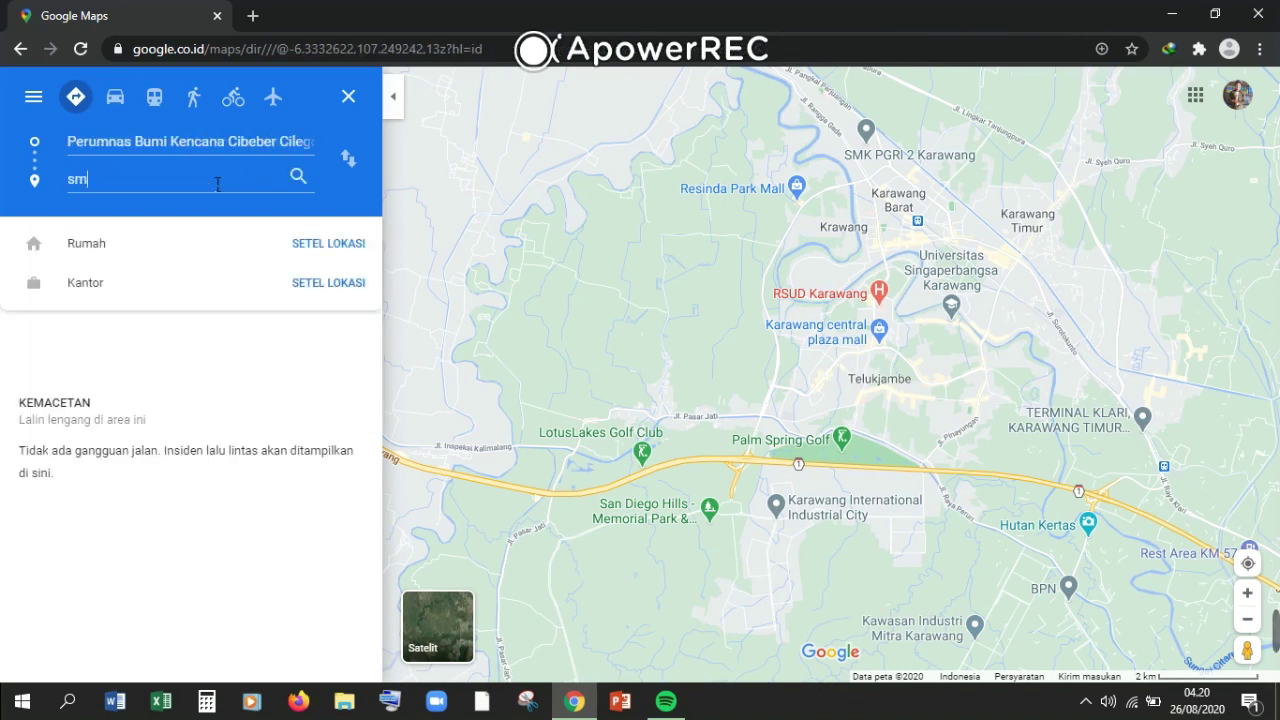
text(pit)
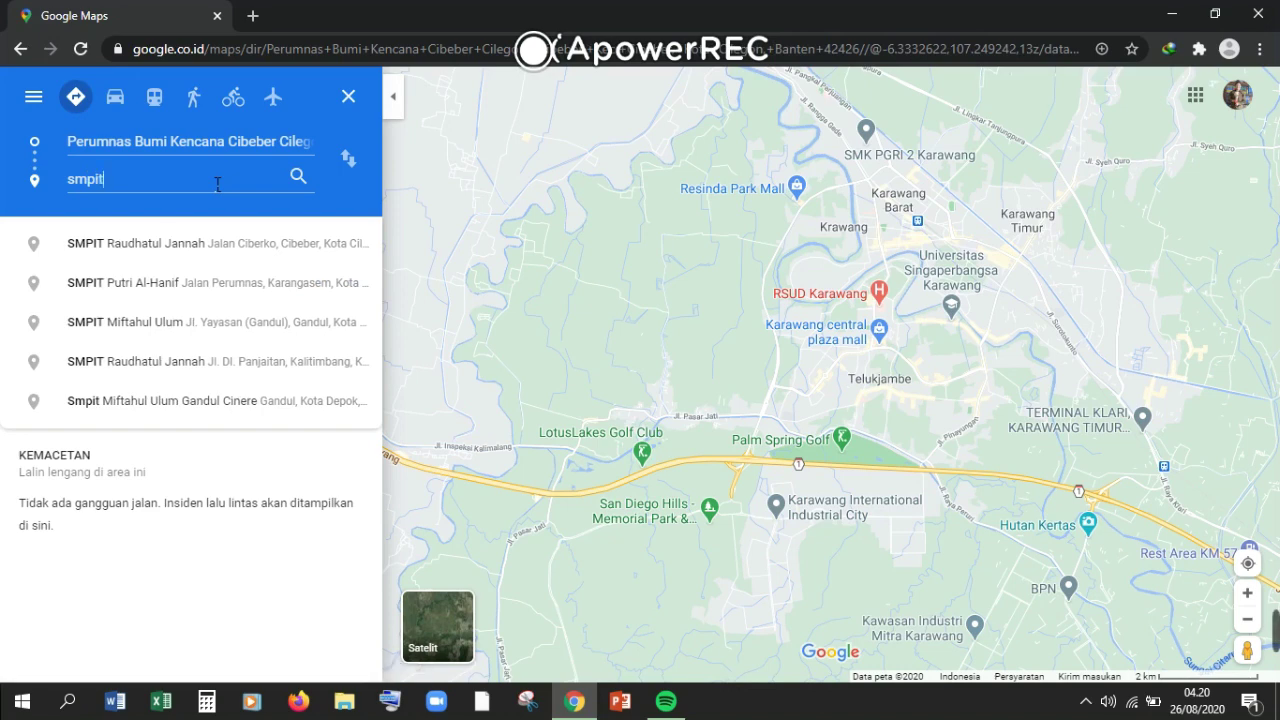
click(206, 254)
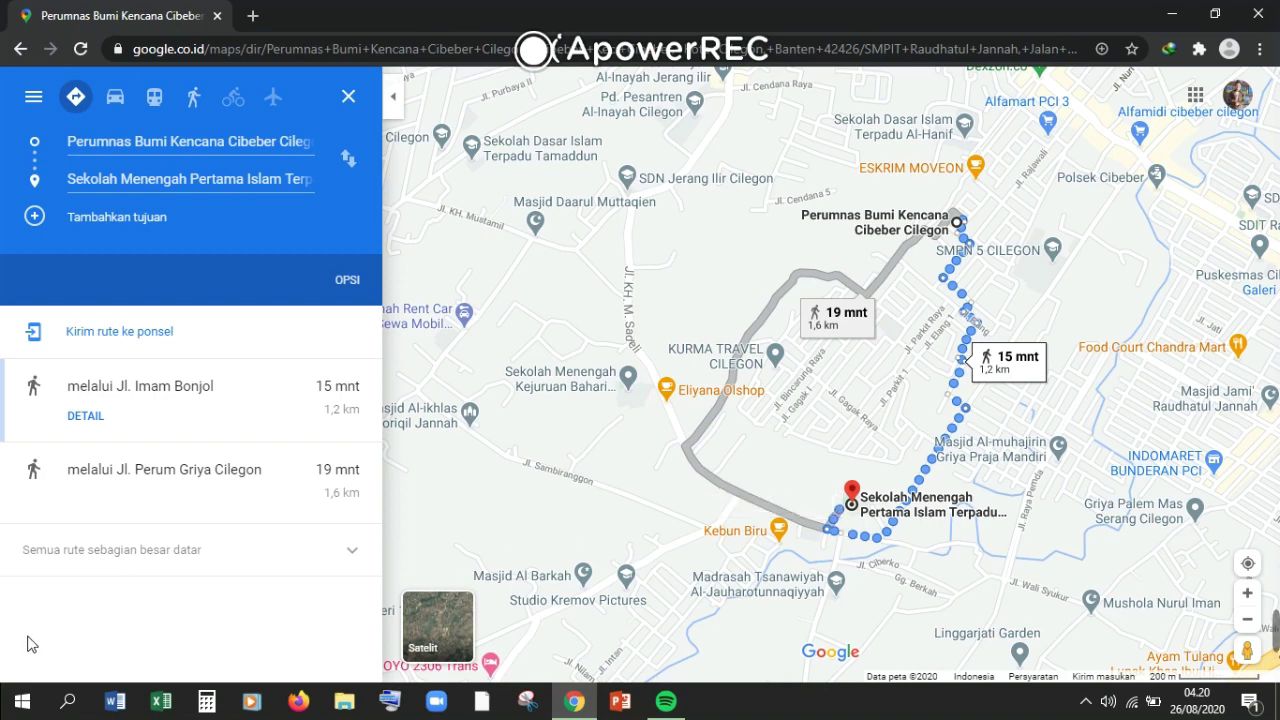
click(33, 702)
- Launch Snipping Tool by searching 'snip' in the Start menu
click(33, 702)
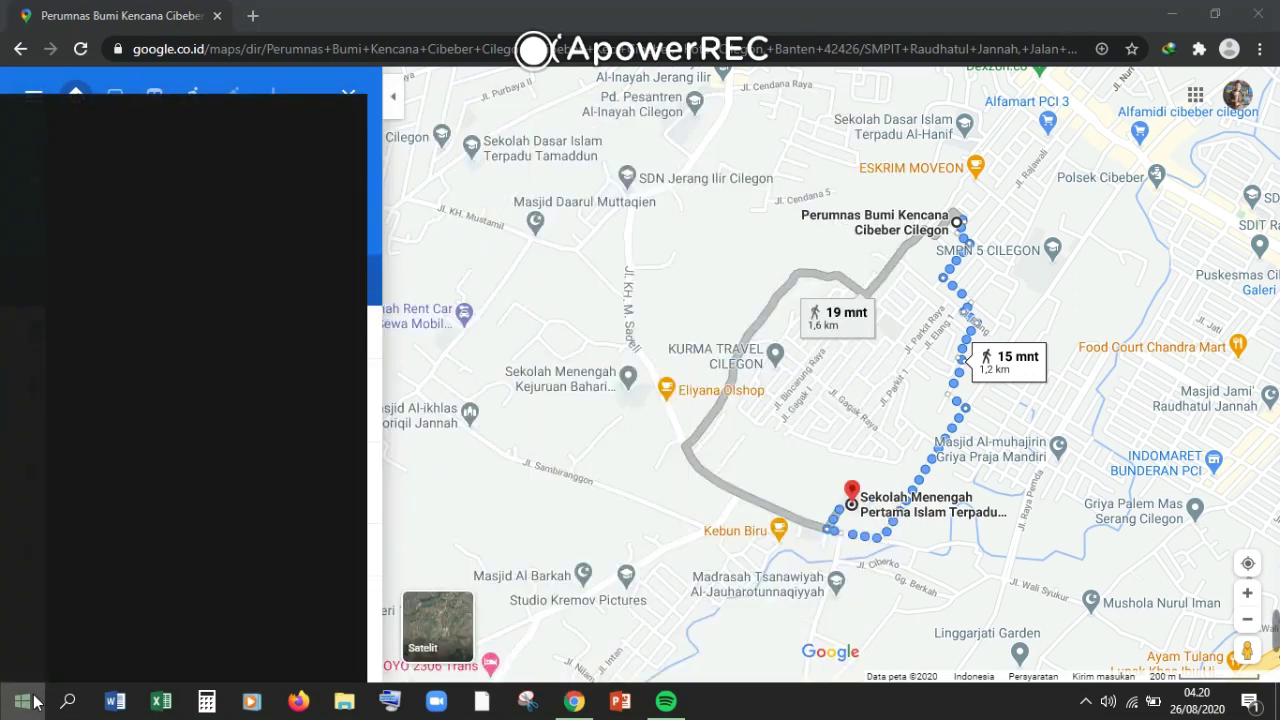
text(s)
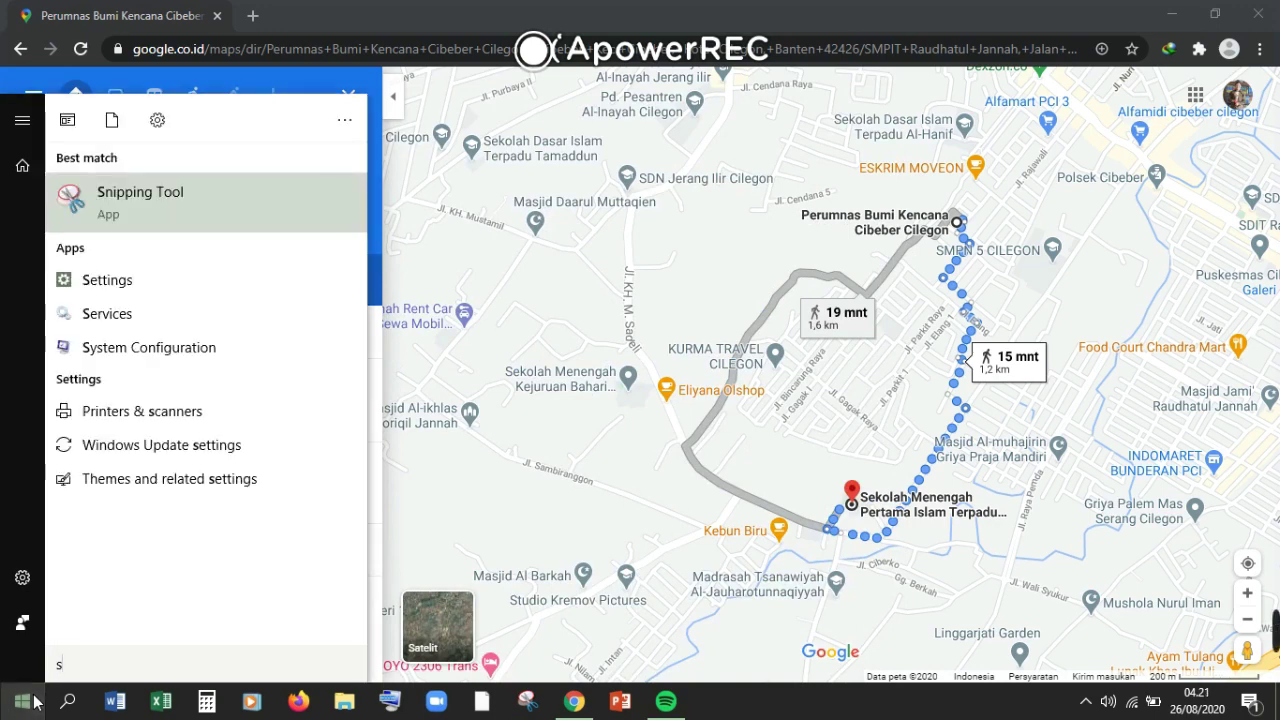
text(nip)
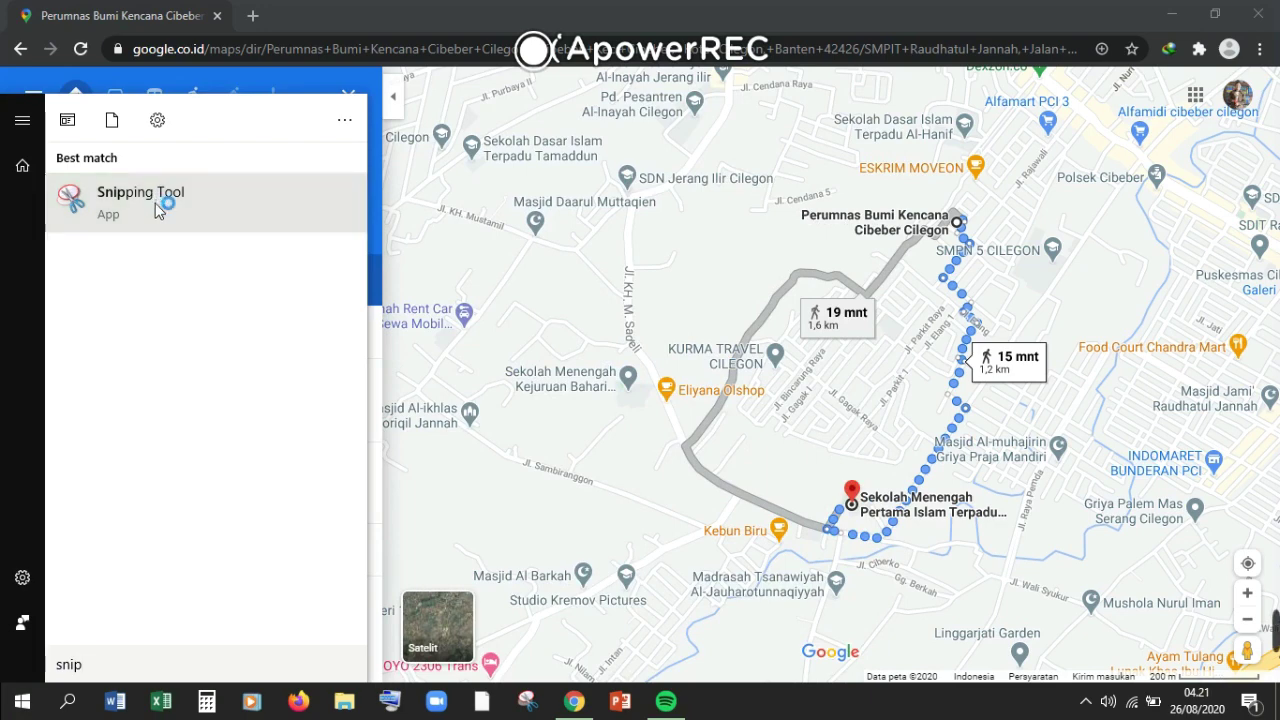
click(155, 195)
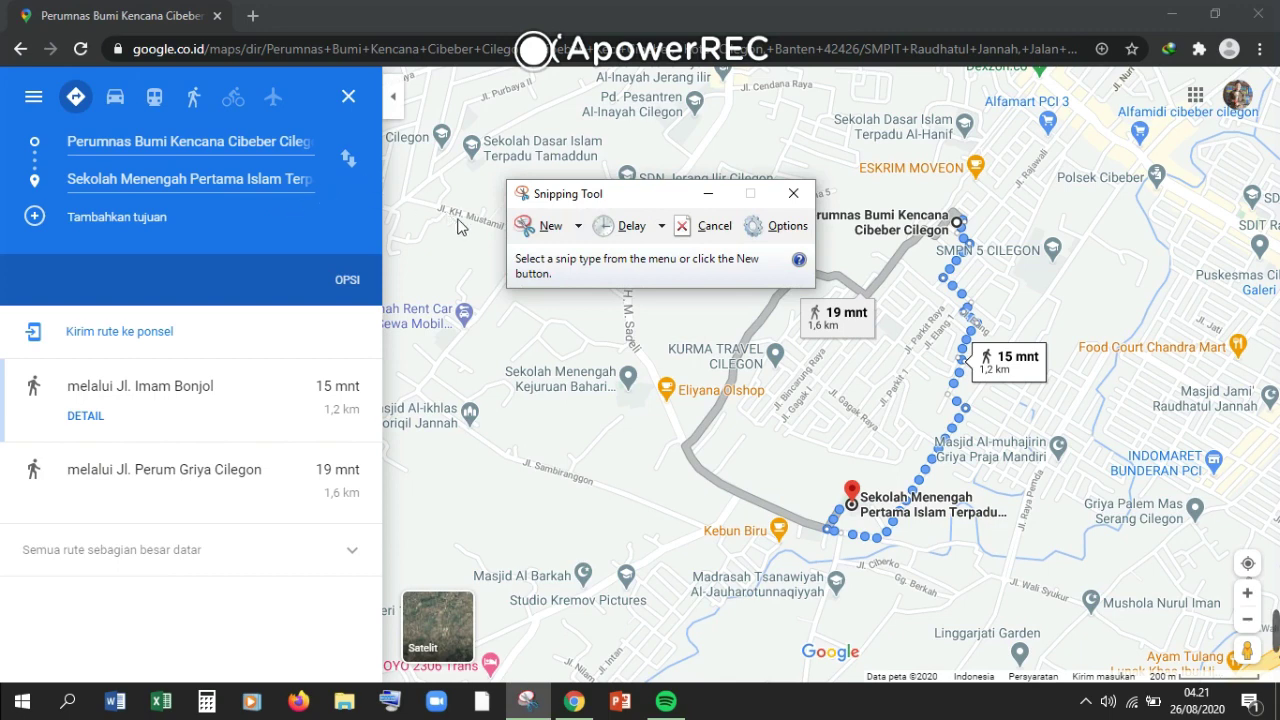
- Snip the map area showing both walking routes and their endpoints
click(547, 228)
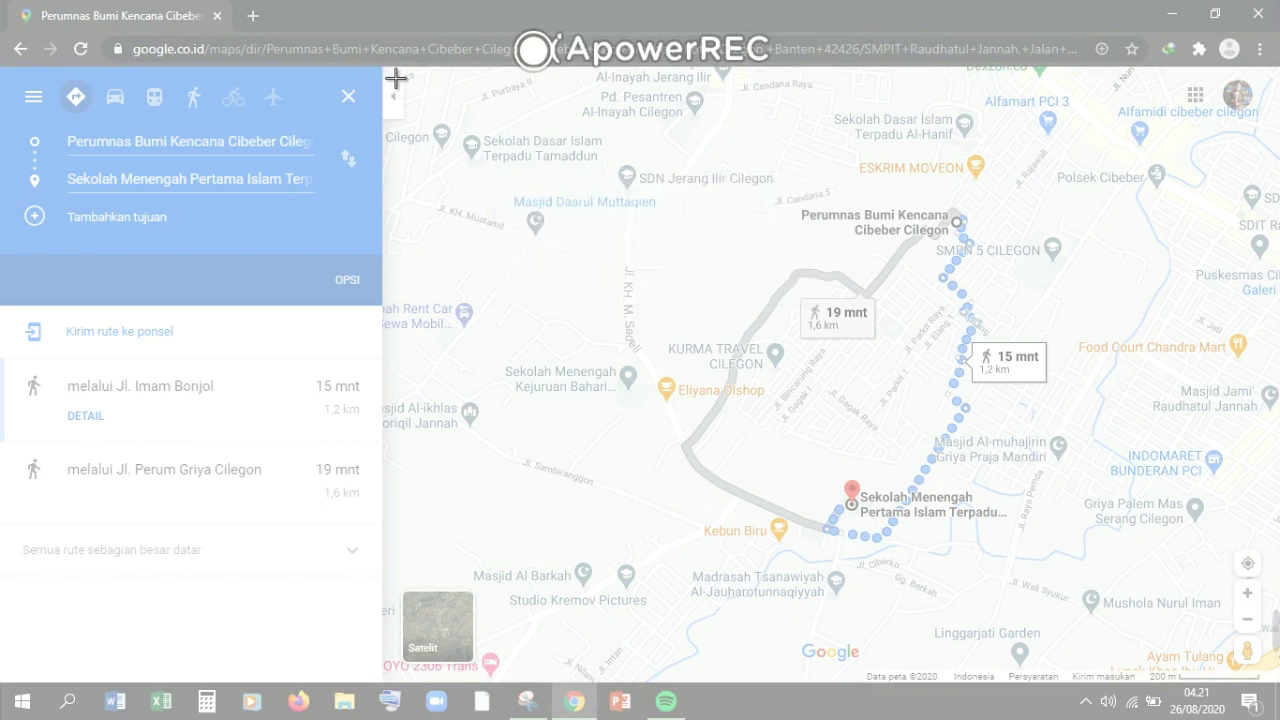
drag(382, 67, 1279, 698)
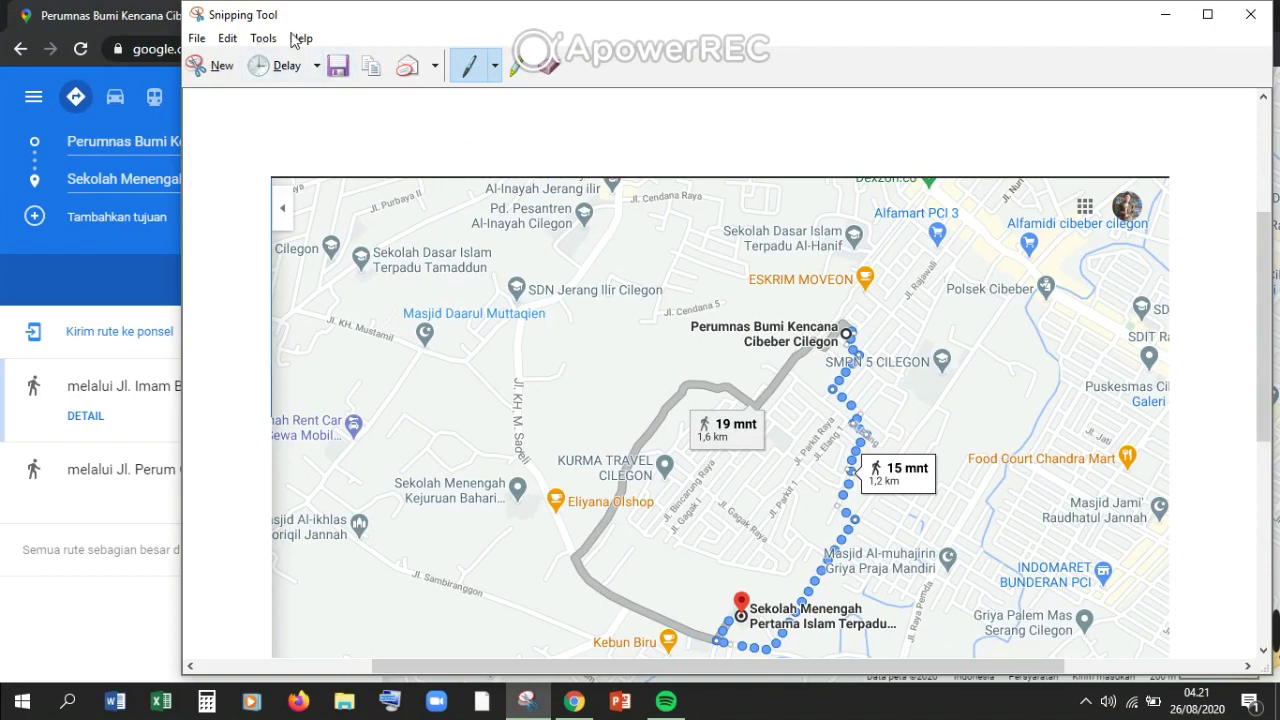
- Save the snip as a JPEG in the 'soal blog ima' Pictures folder, named 'peta' plus the author's name
click(338, 68)
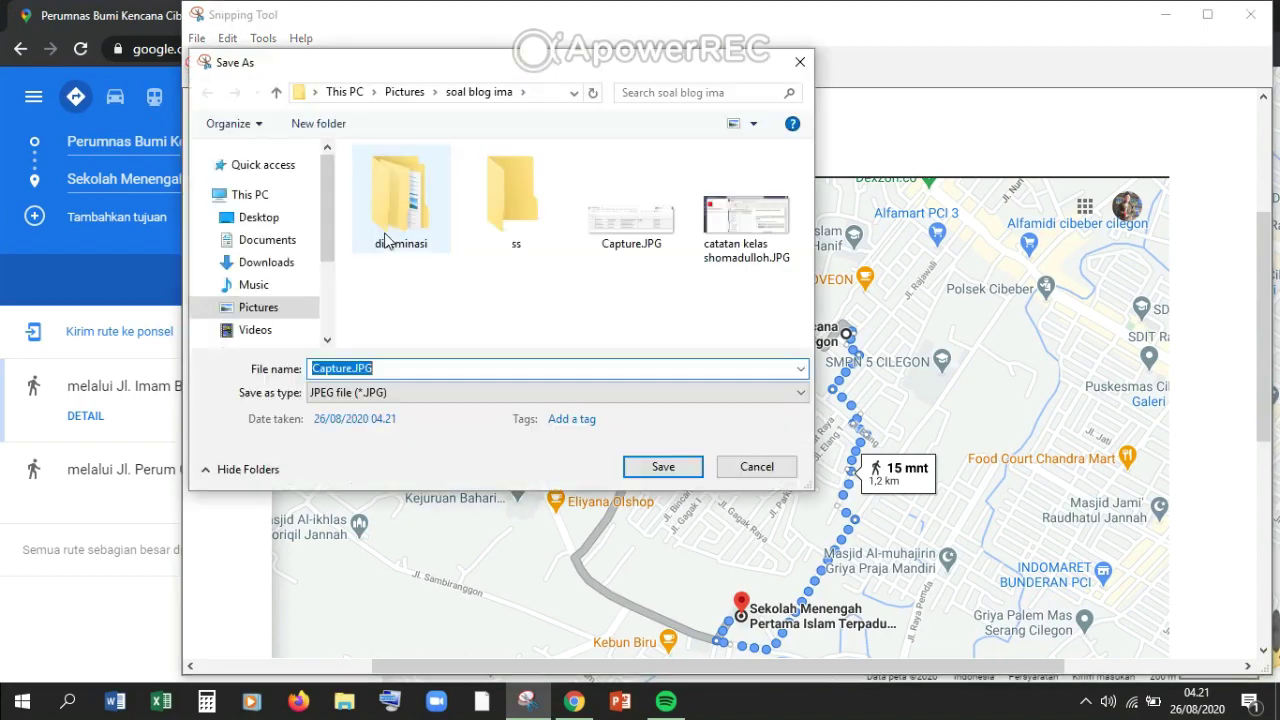
text(pe)
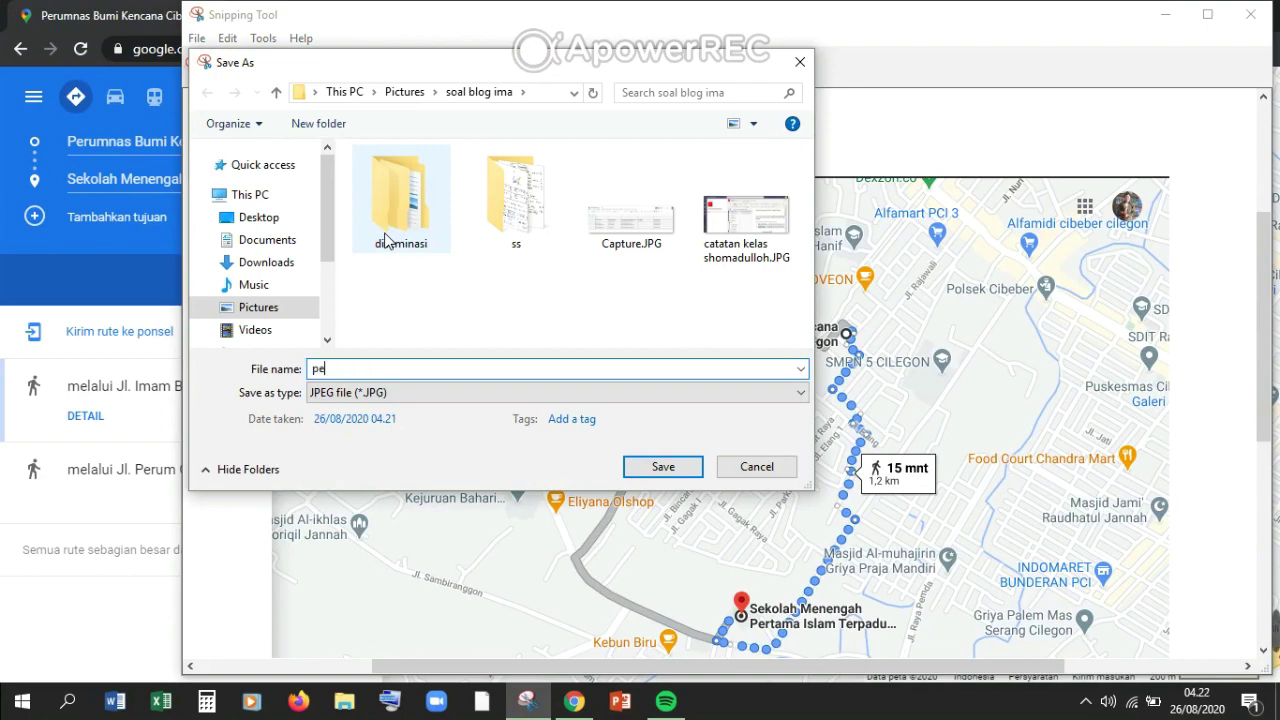
text(ta bayu imanul hak)
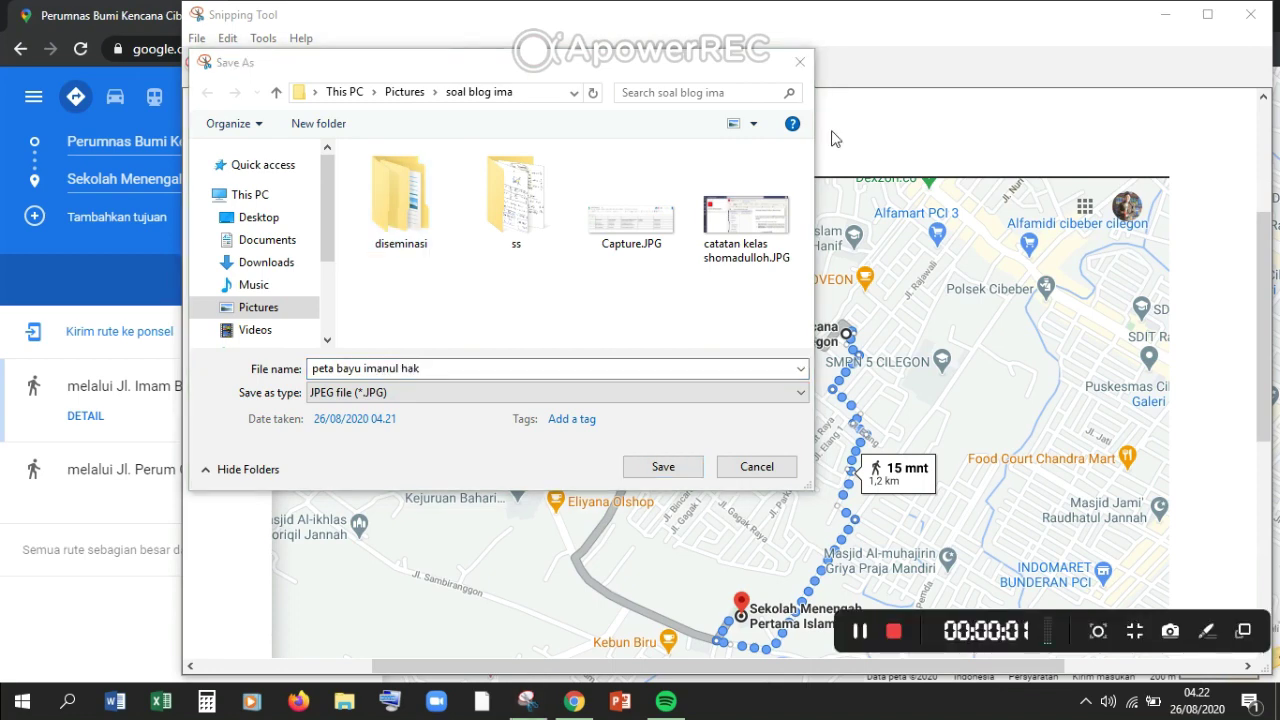
click(434, 370)
text(im (7e)
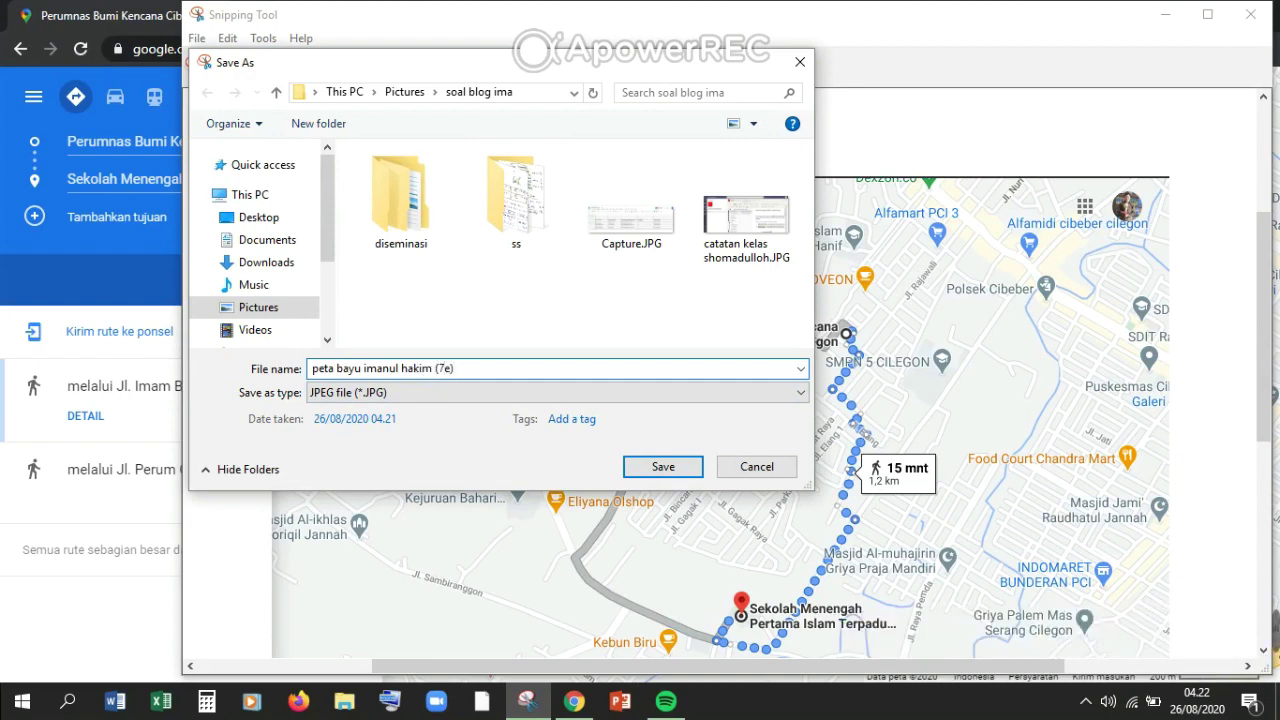
click(665, 467)
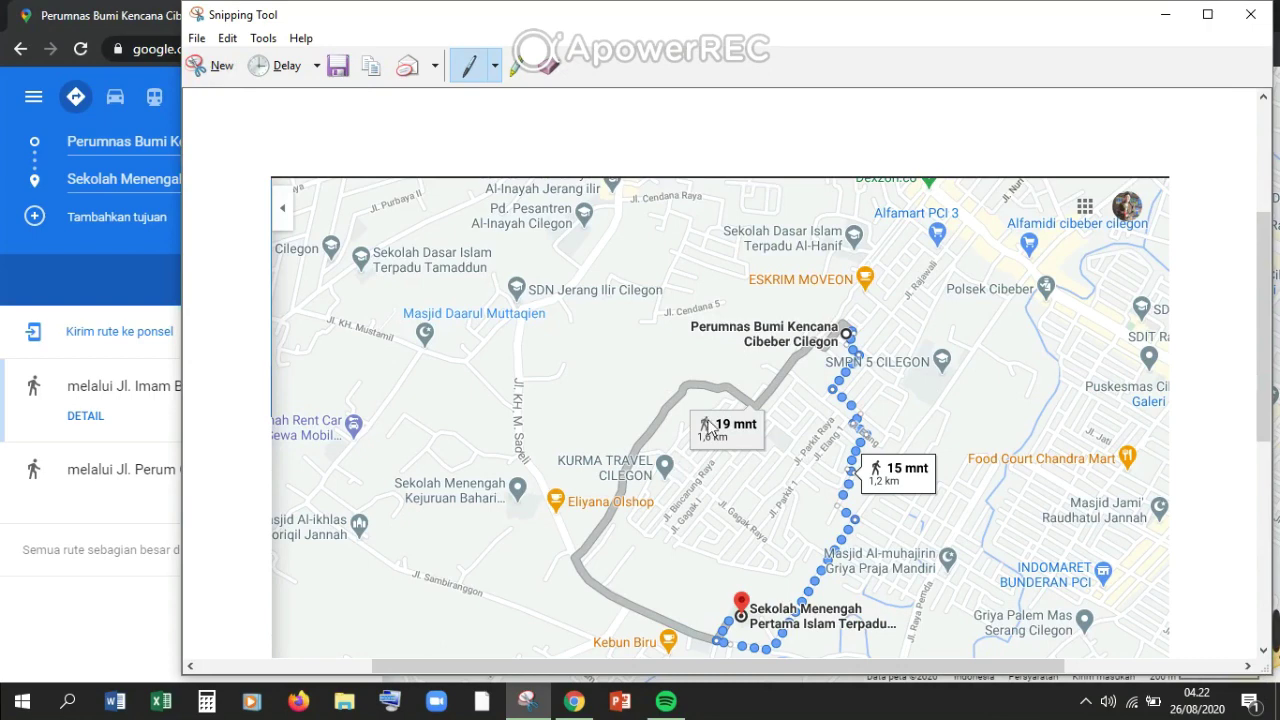
- Close Snipping Tool, minimize Chrome, and start a blank Word document
click(1251, 15)
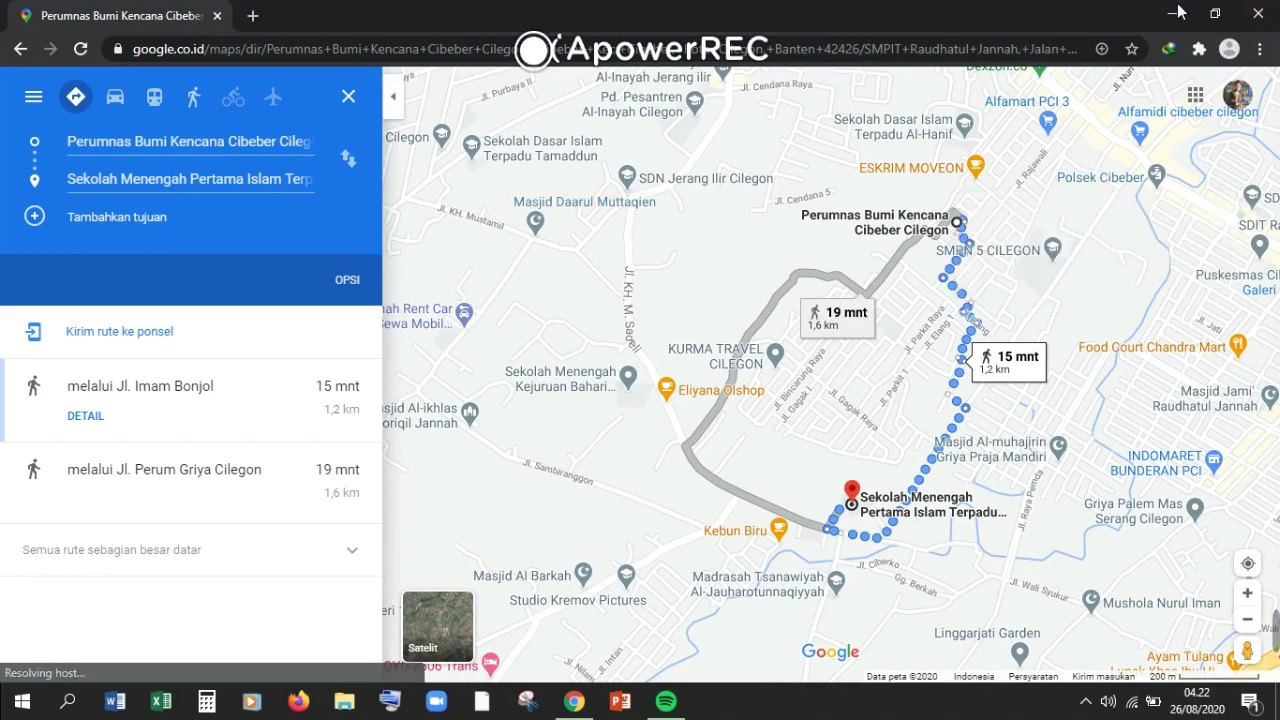
click(1172, 16)
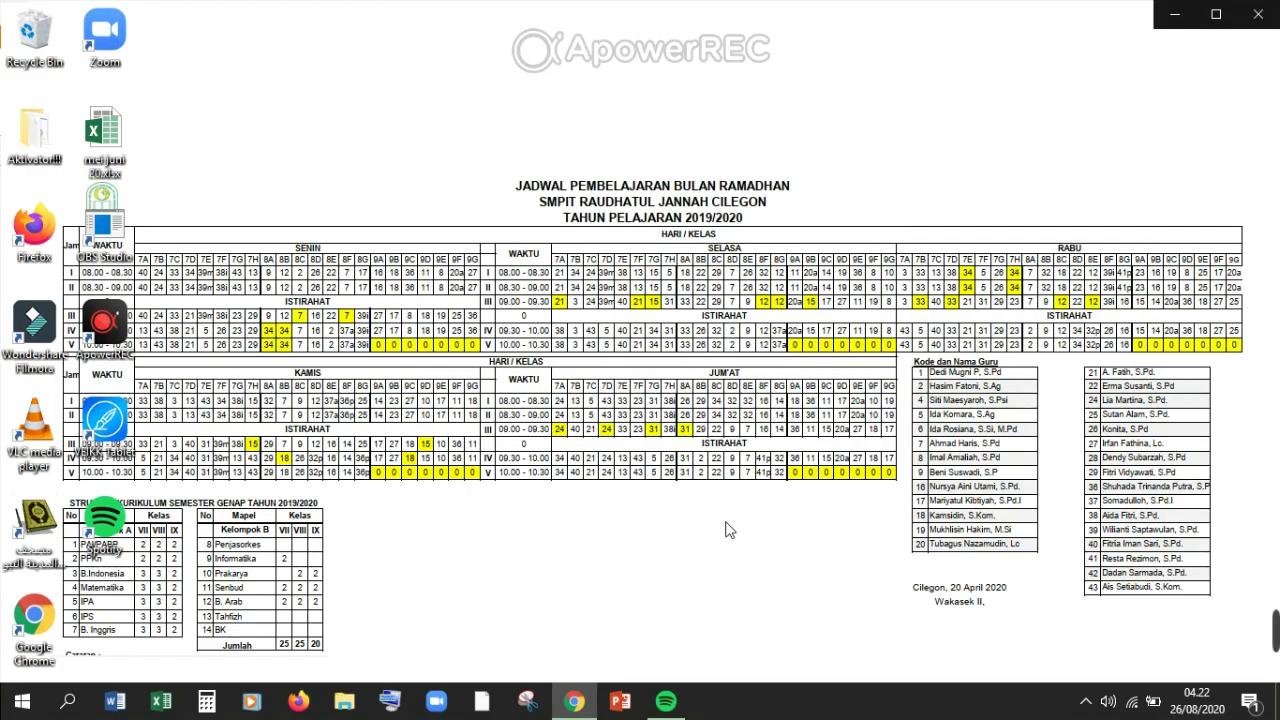
click(117, 704)
click(466, 232)
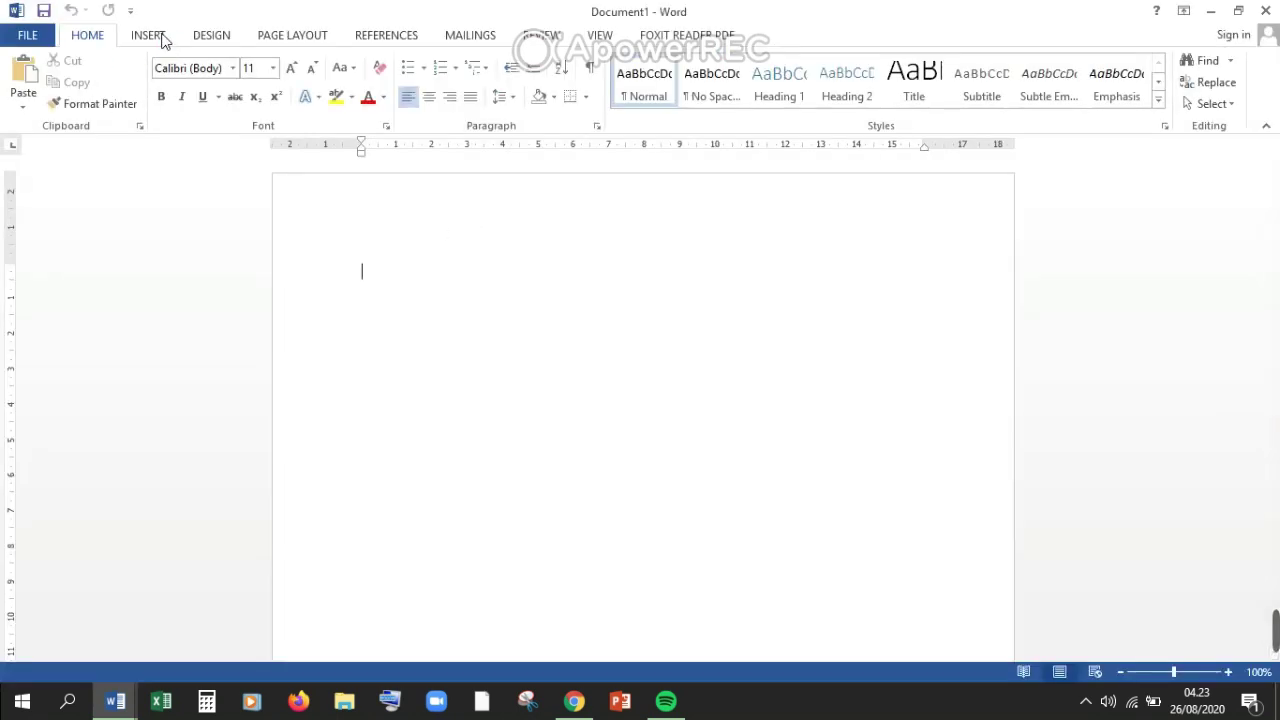
- Switch the page orientation to Landscape
click(284, 38)
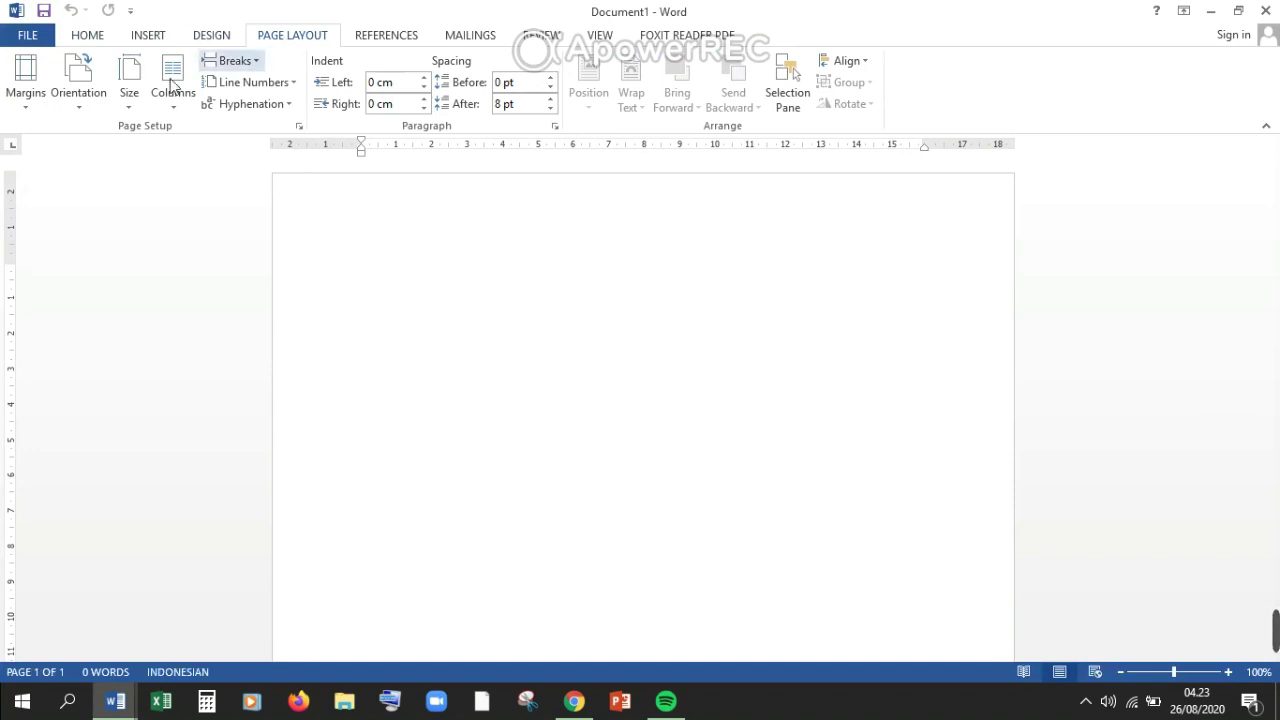
click(86, 108)
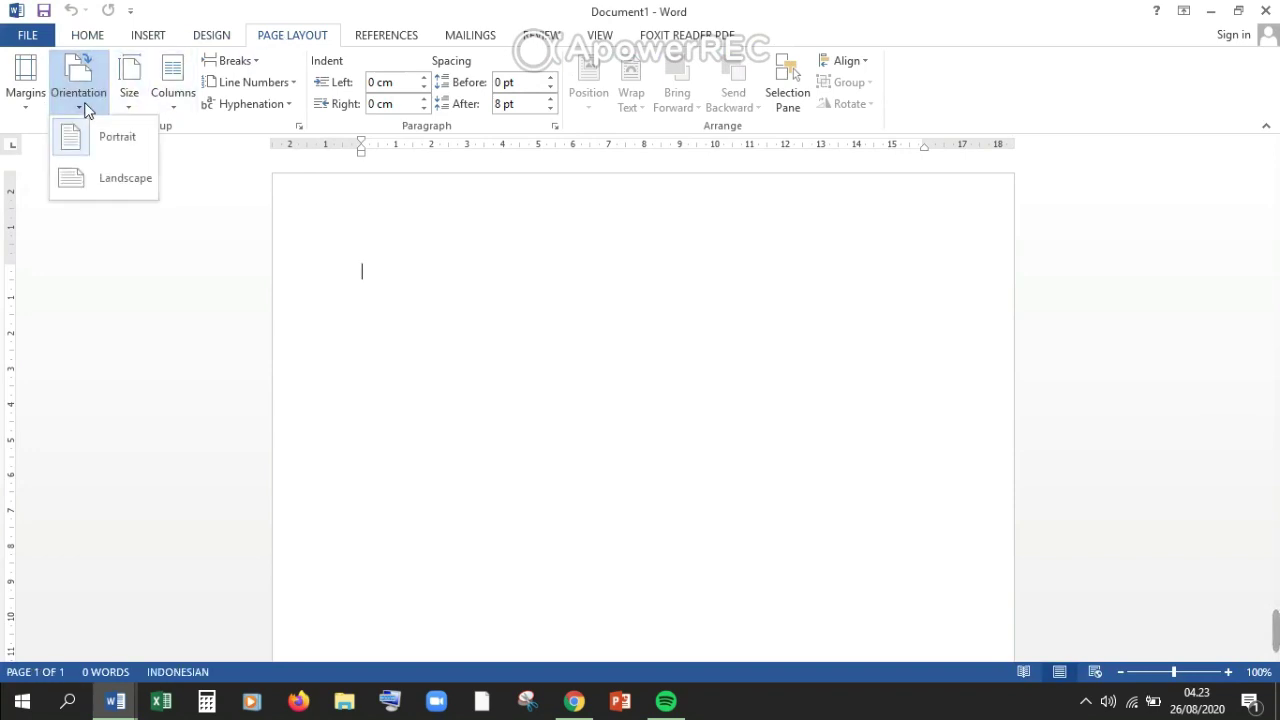
click(118, 188)
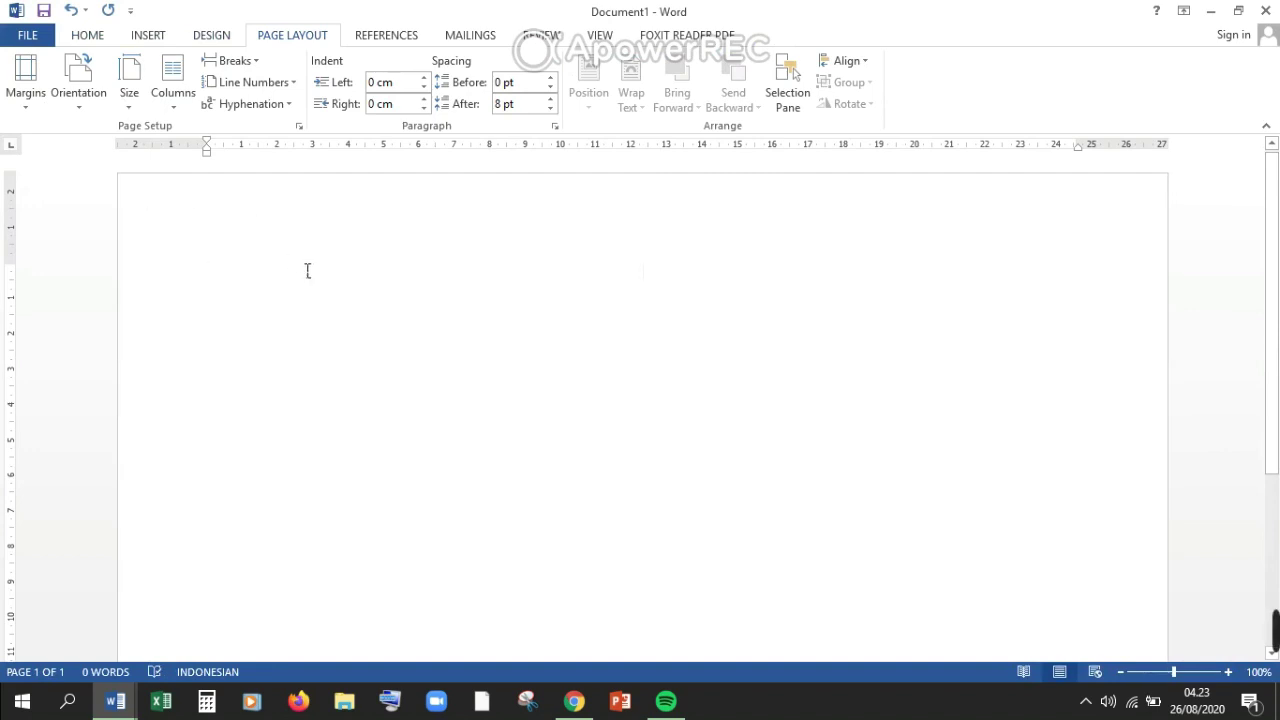
- Type the centred title 'Peta Perjalanan dari Rumah ke Sekolah' with Perjalanan capitalised
text(Peta )
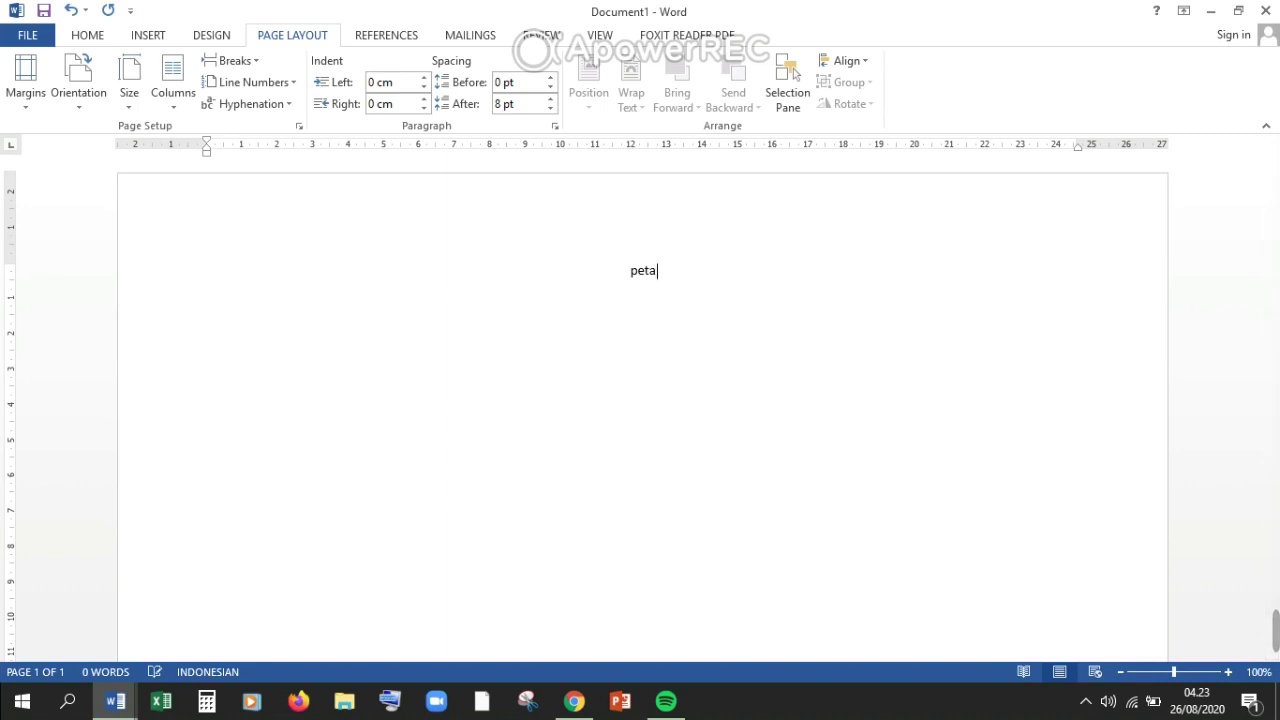
text(perjalanan )
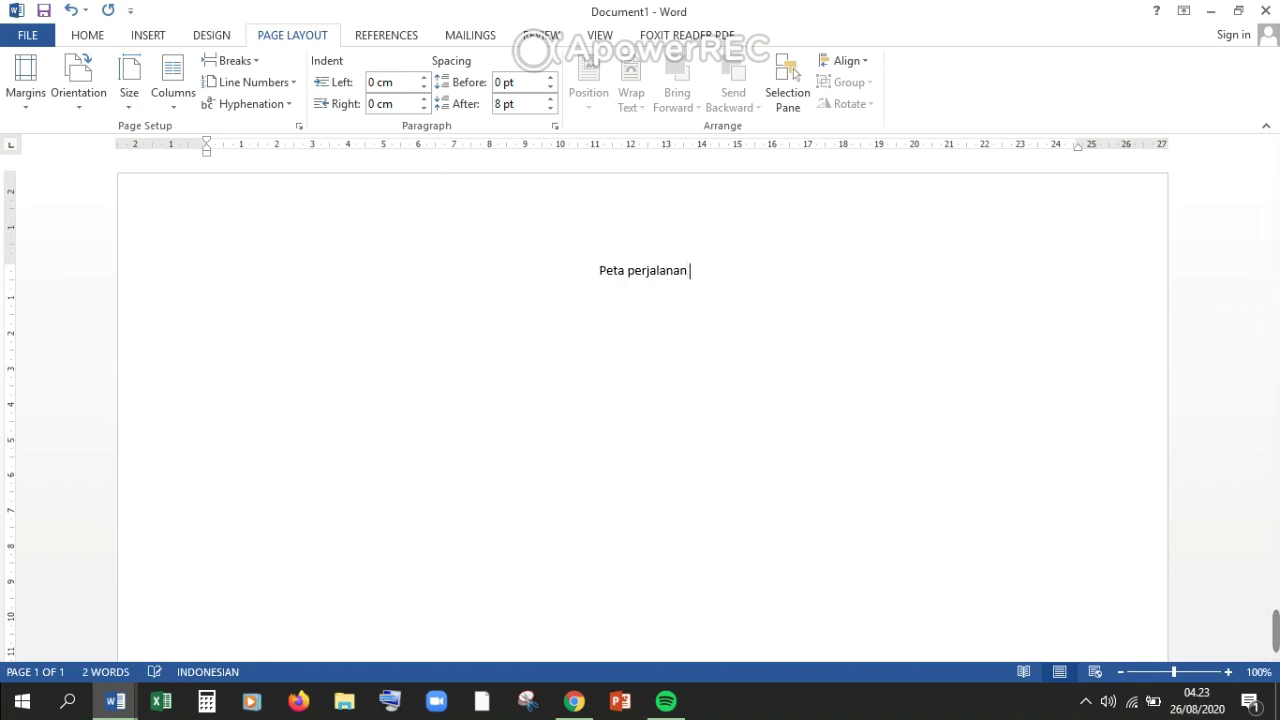
text(dari)
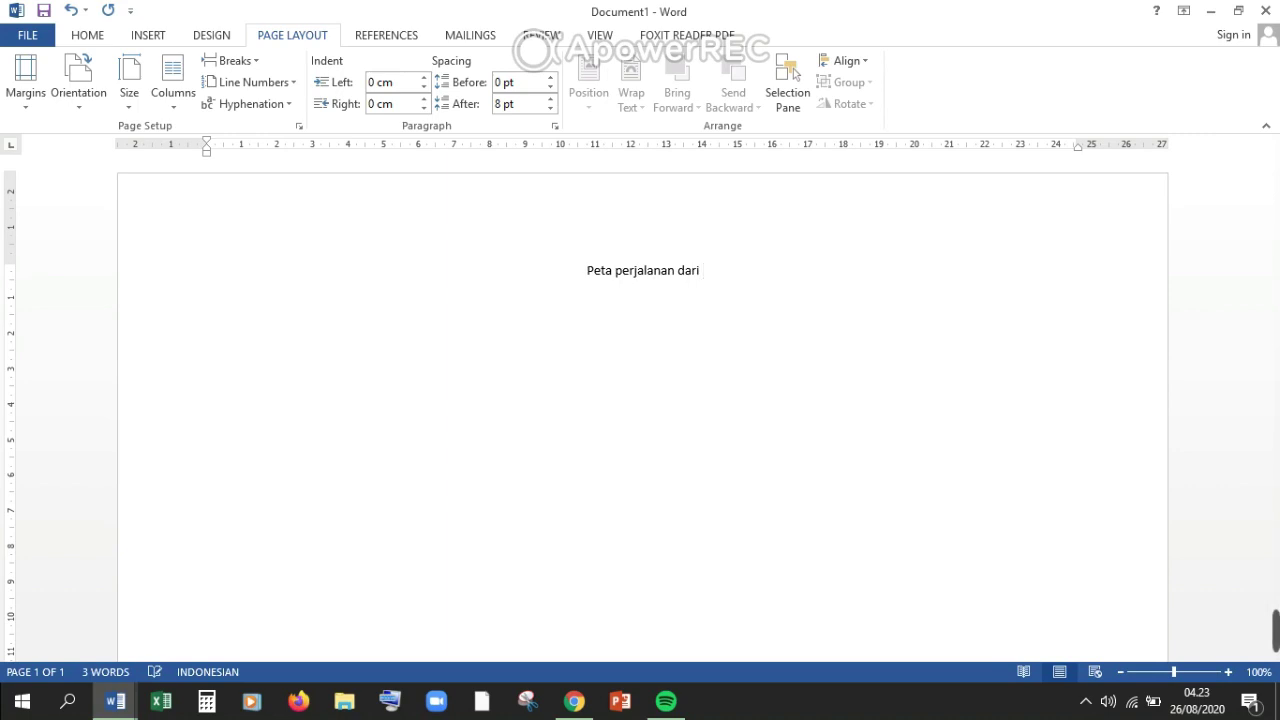
text(Rumah)
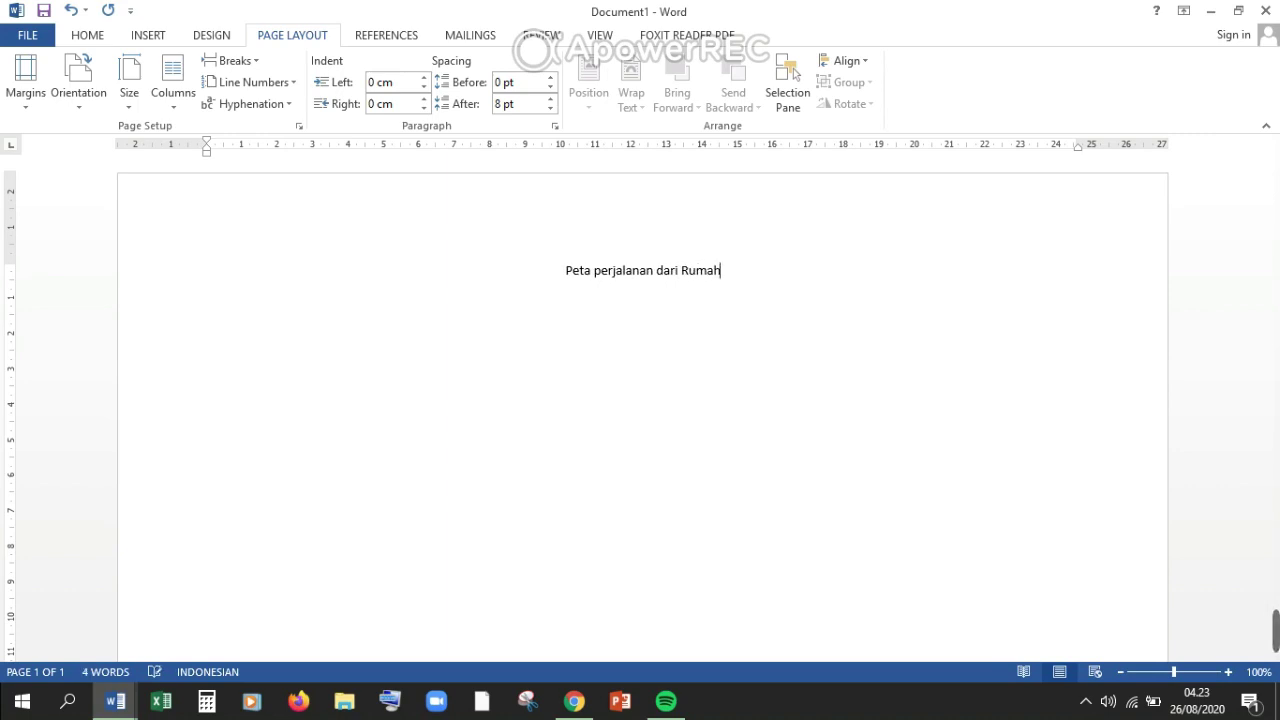
text( ke )
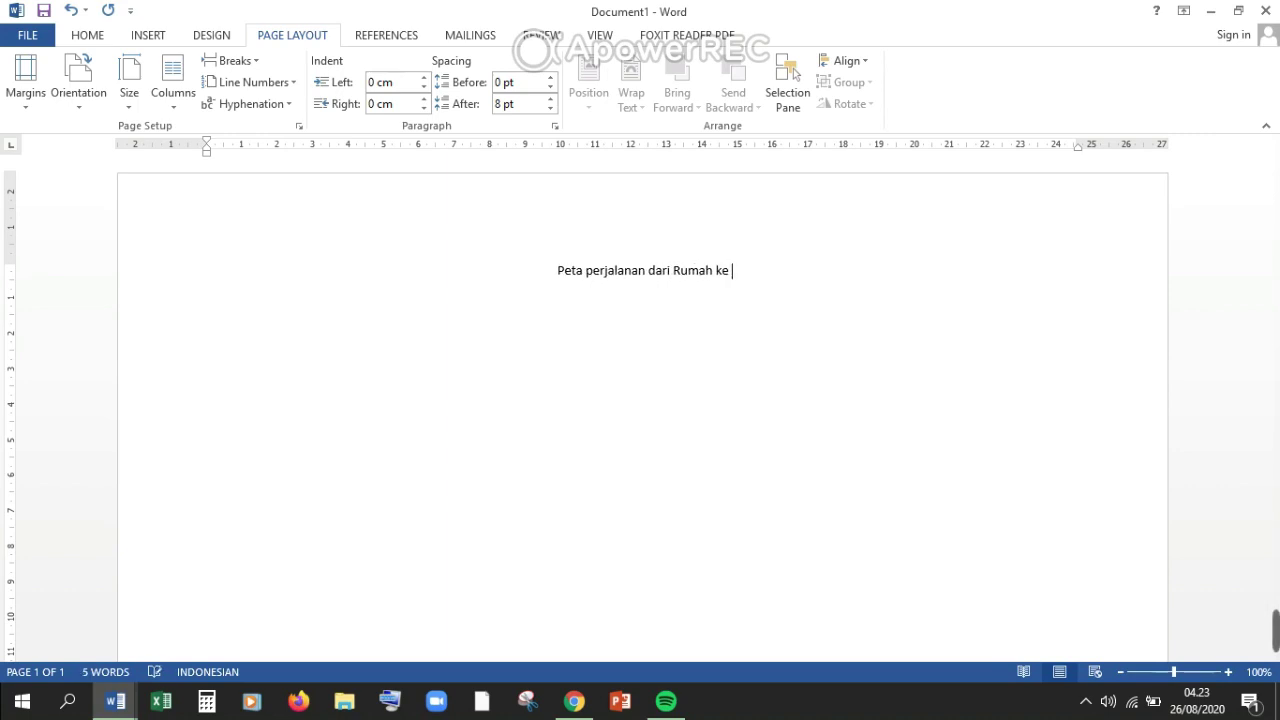
text(Sekolah)
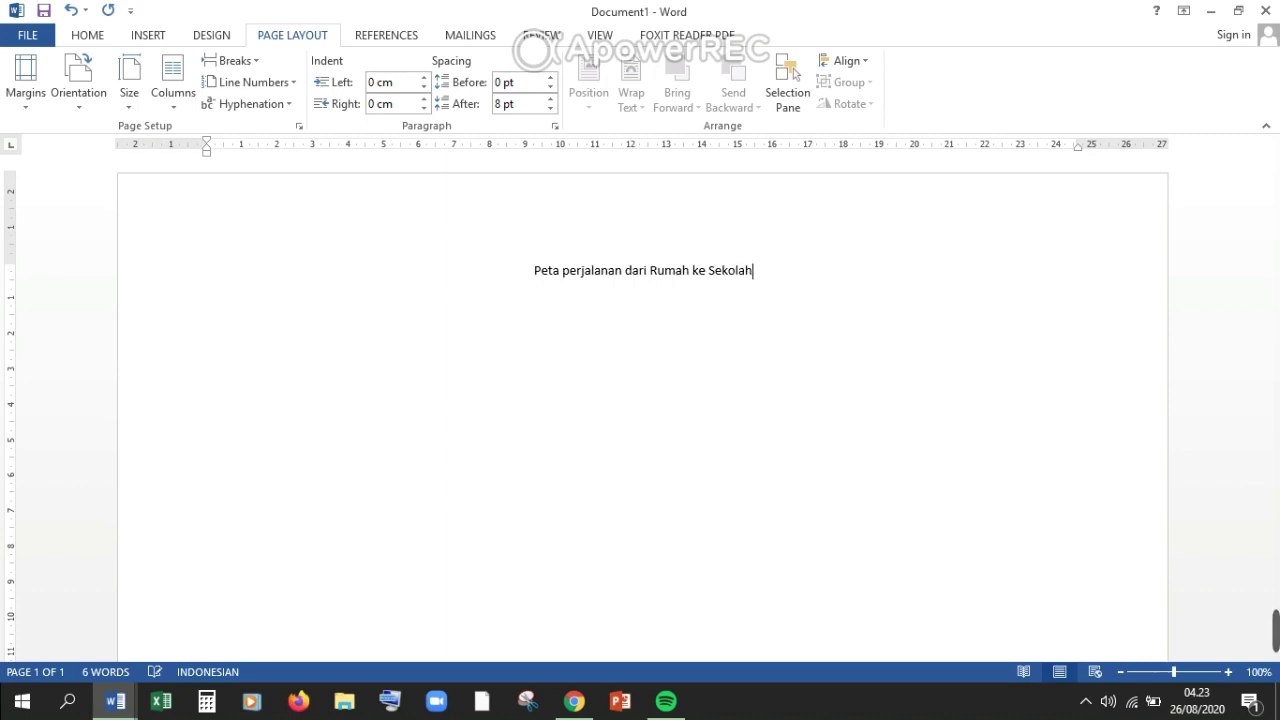
click(565, 278)
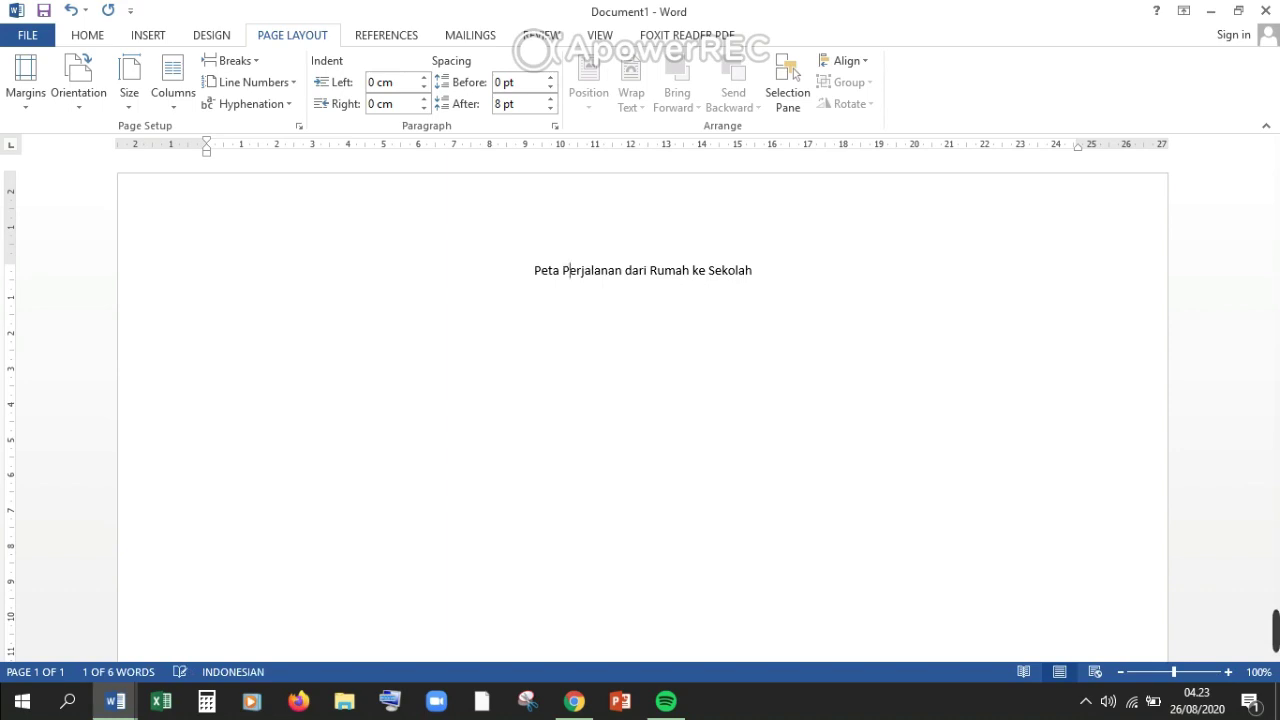
click(576, 270)
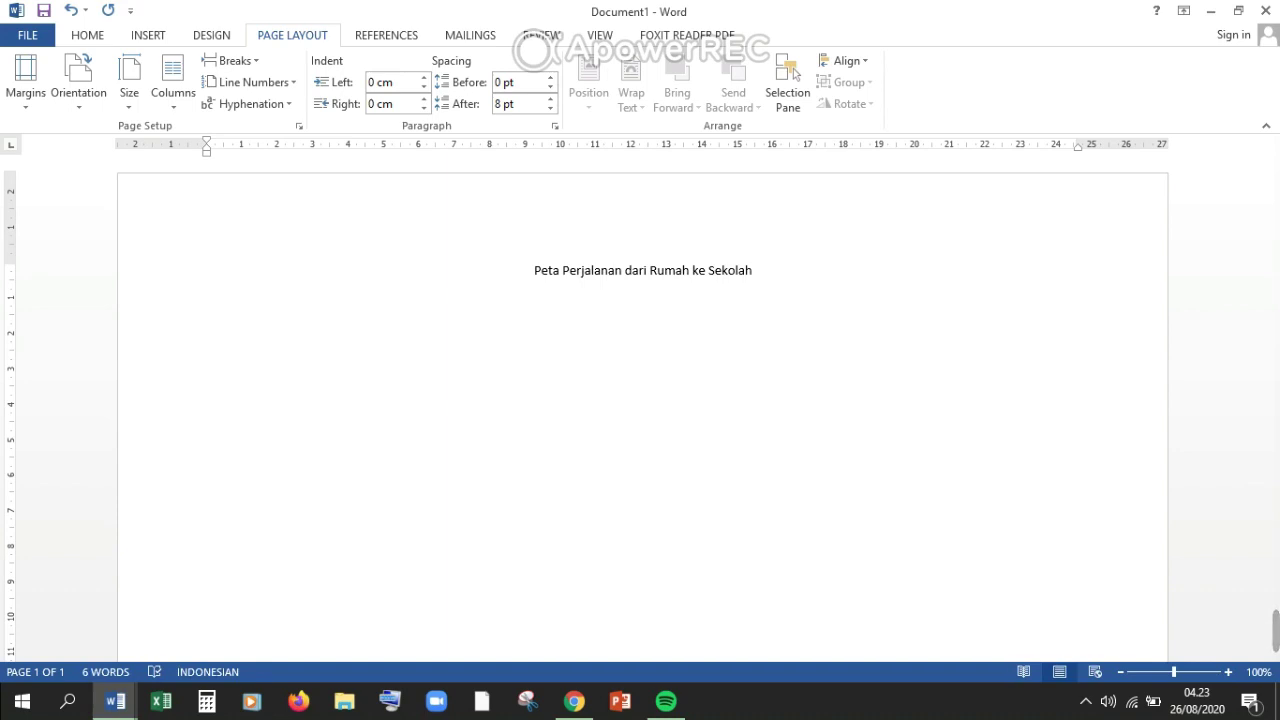
text(S)
key(BackSpace)
- Append '(Agustus 2020)' to the end of the title
text((s)
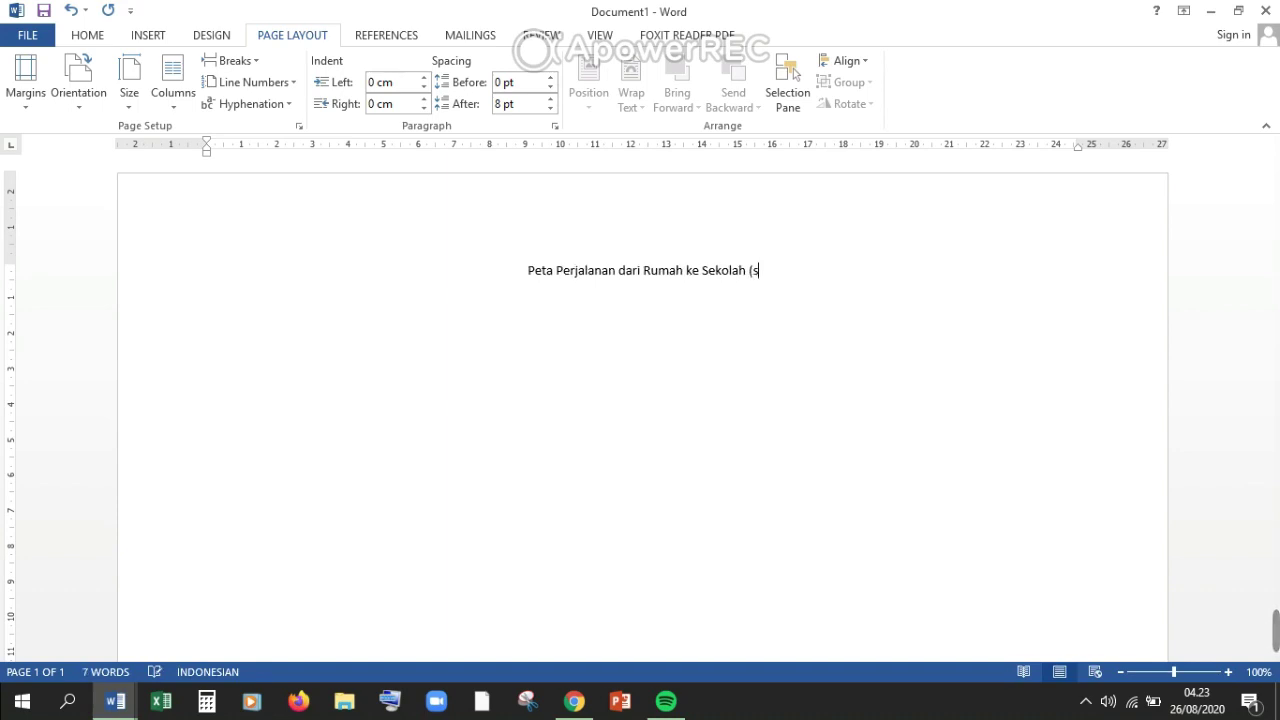
key(BackSpace)
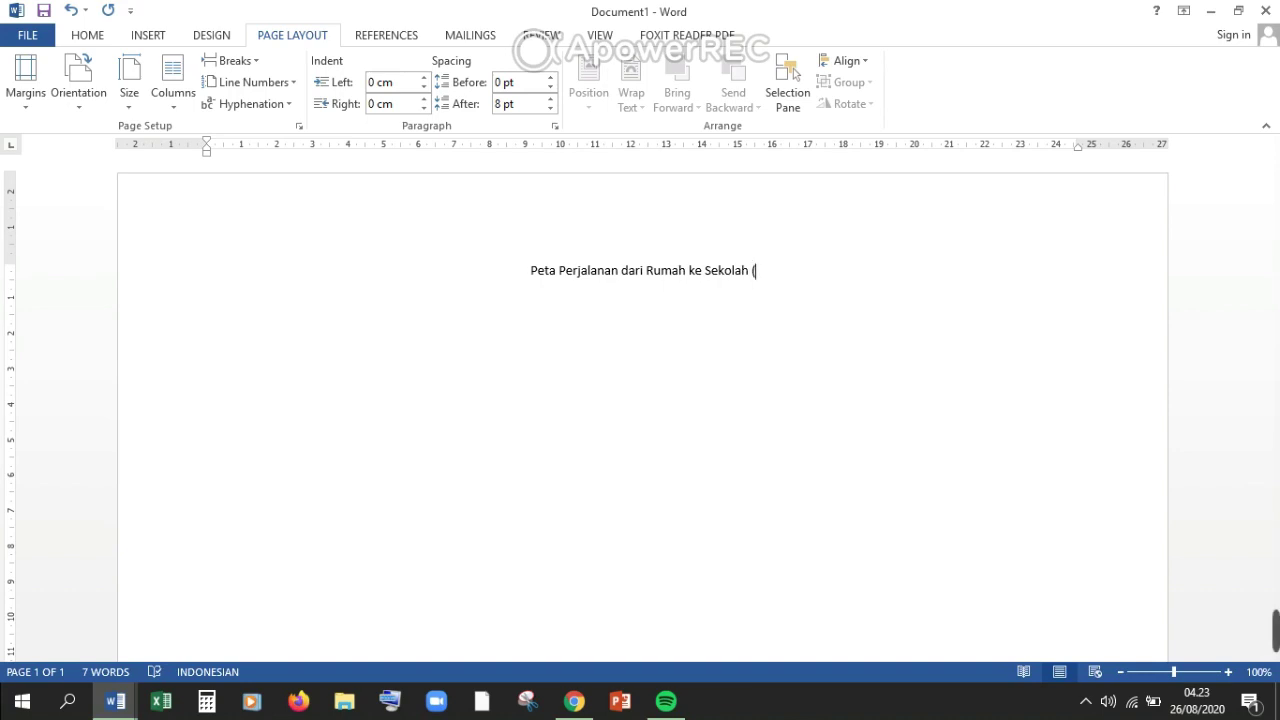
text(2020))
key(Left)
key(Left)
key(Left)
key(Left)
key(Left)
key(Left)
text(Agus)
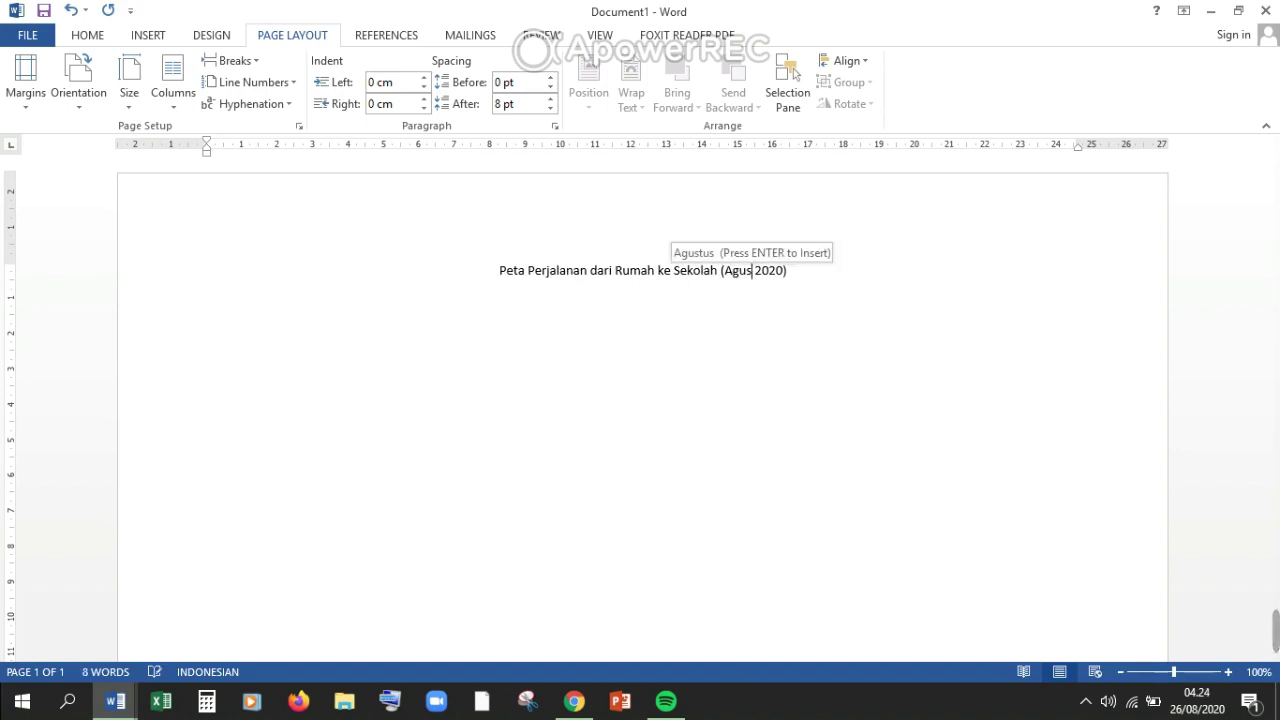
text(tus)
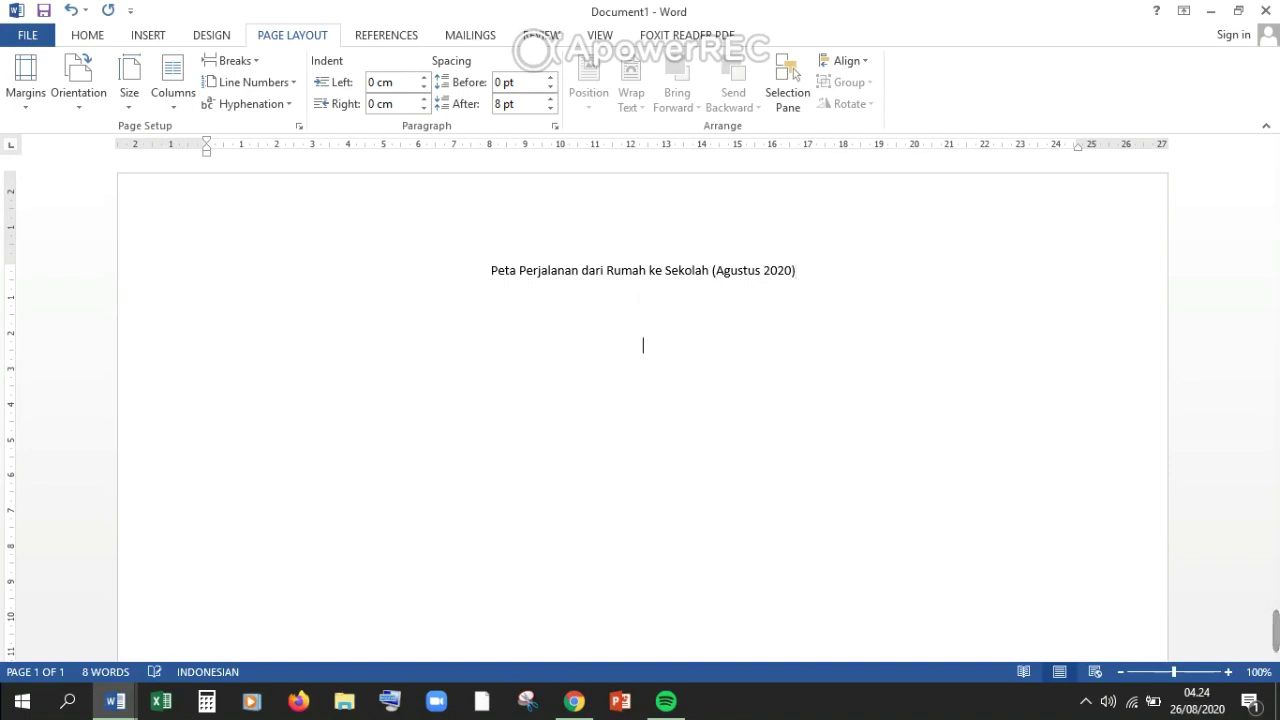
- Insert the saved route-map JPEG from the 'soal blog ima' folder below the title
click(150, 38)
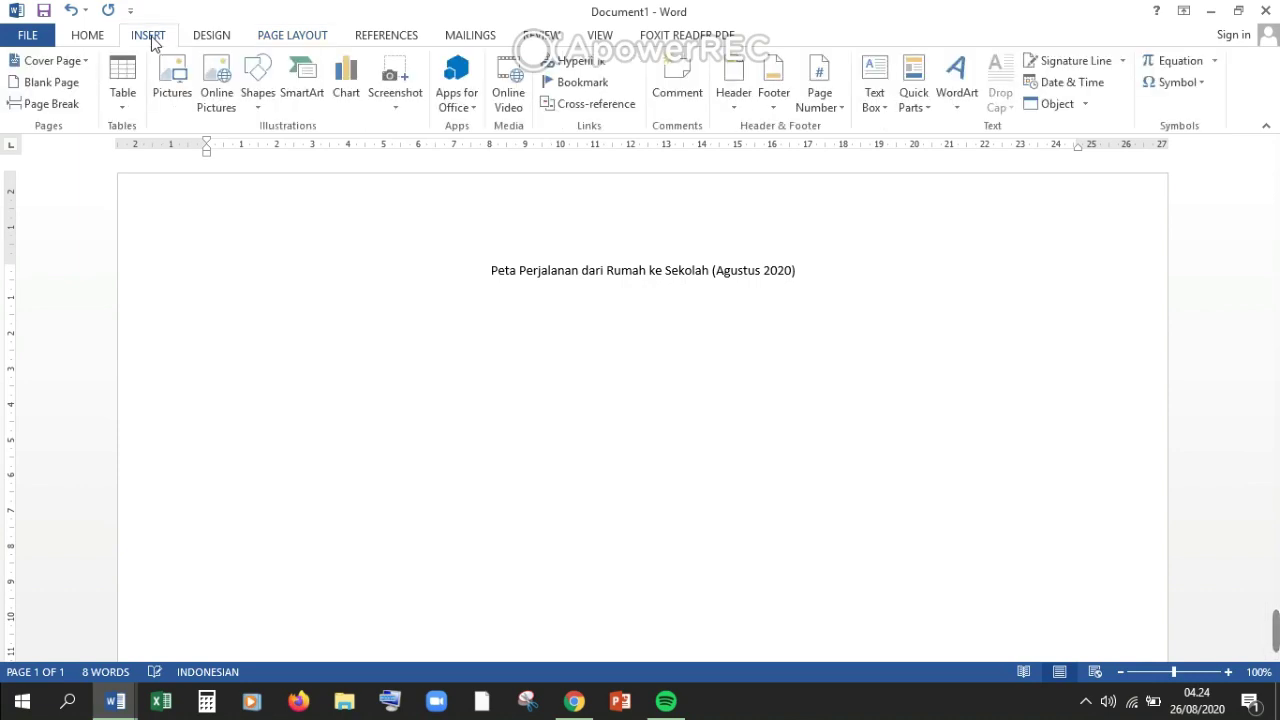
click(180, 76)
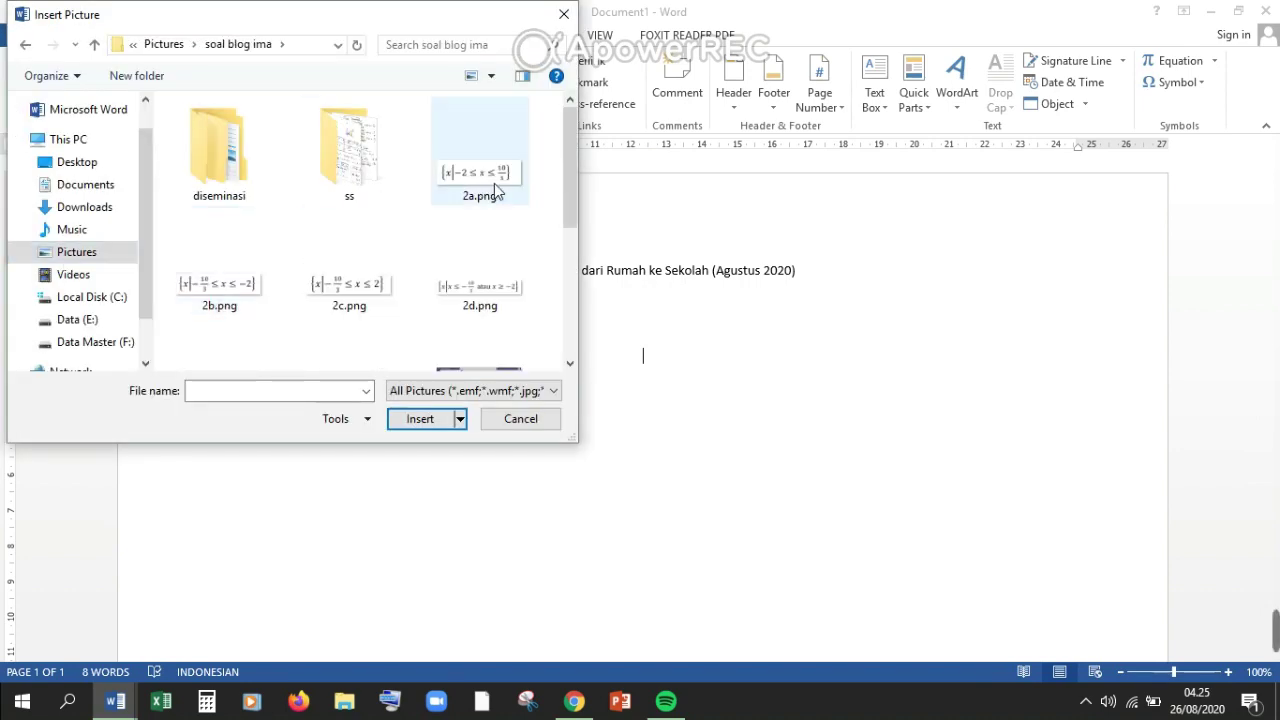
drag(570, 190, 574, 331)
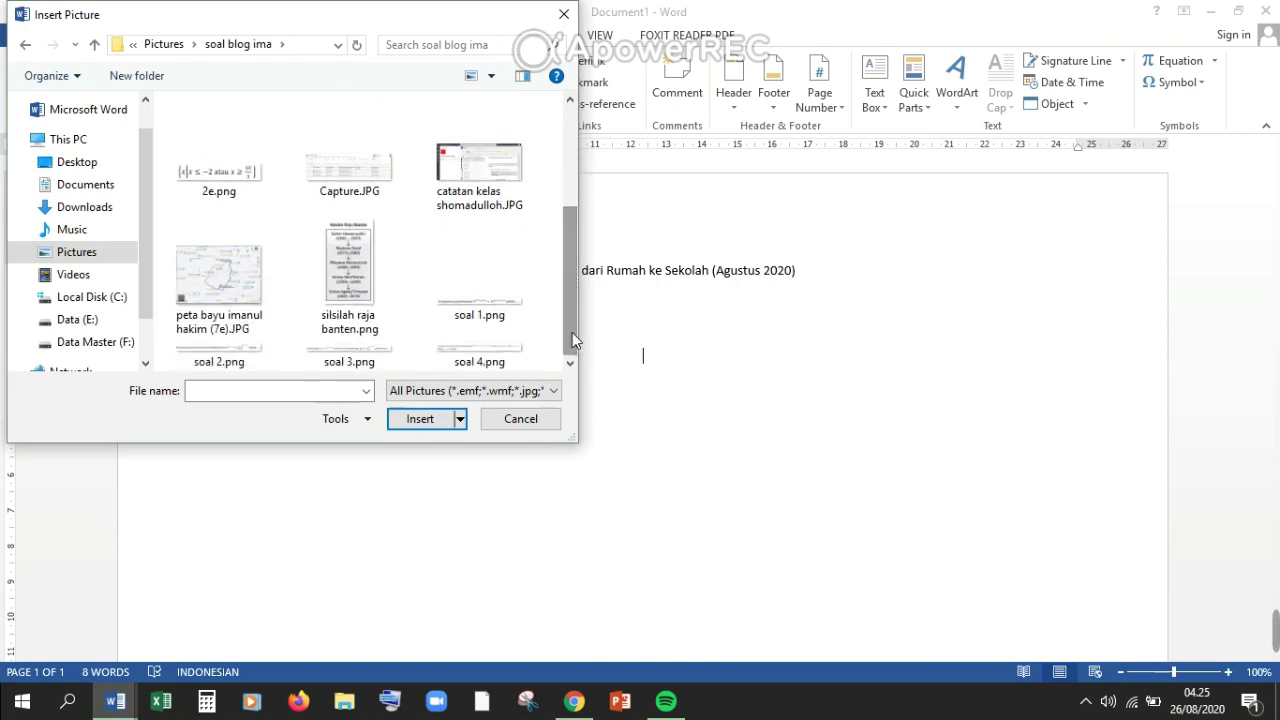
click(225, 253)
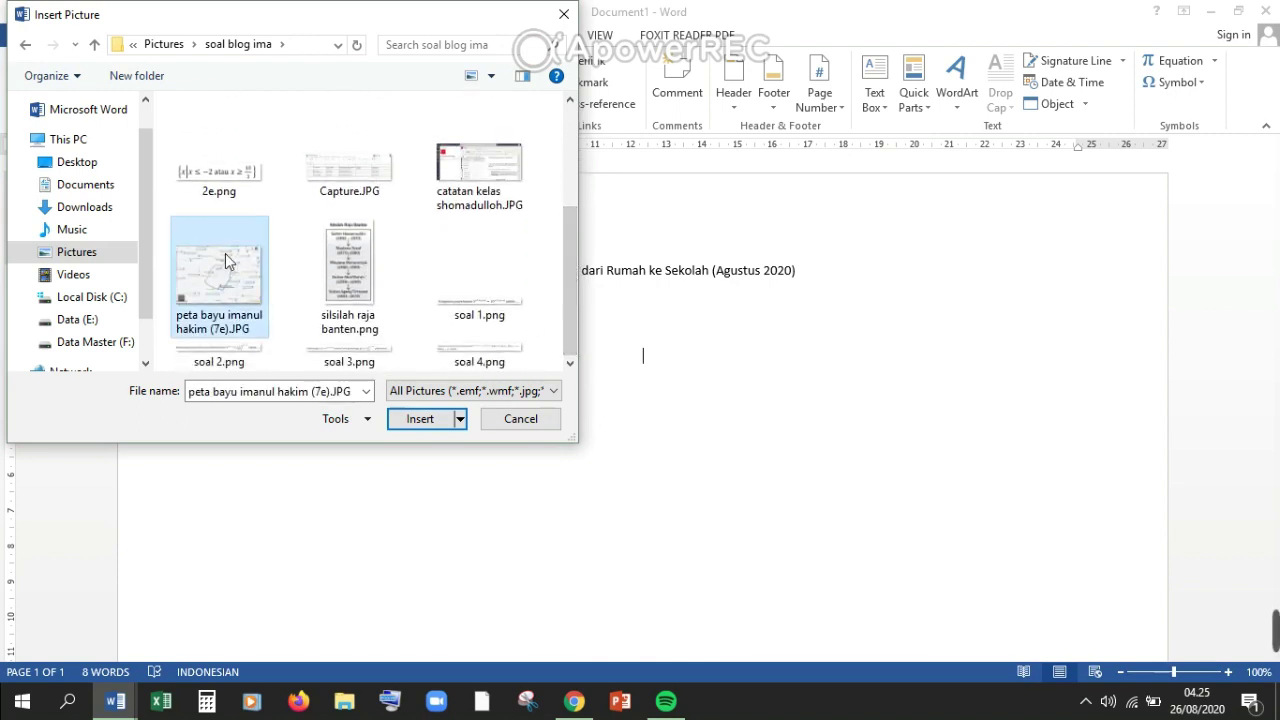
click(420, 420)
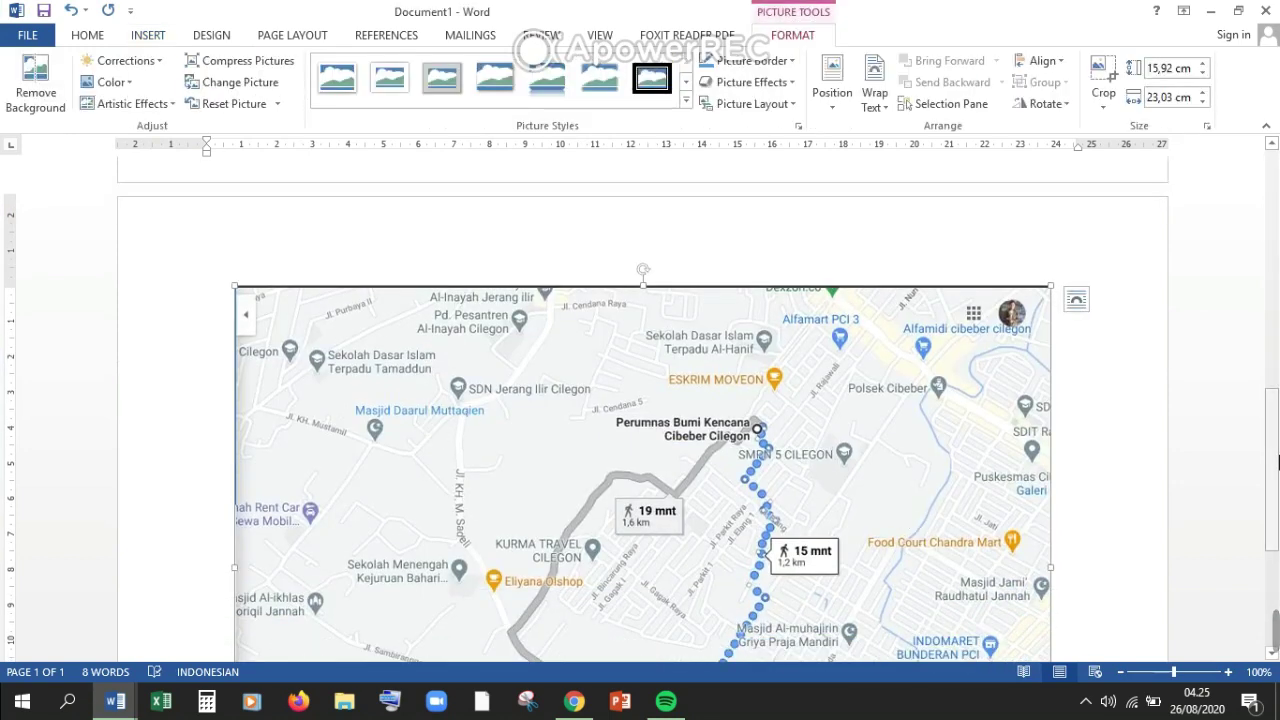
- Shrink the route map picture by its corner so the document fits on one page
scroll(1276, 487, down, 5)
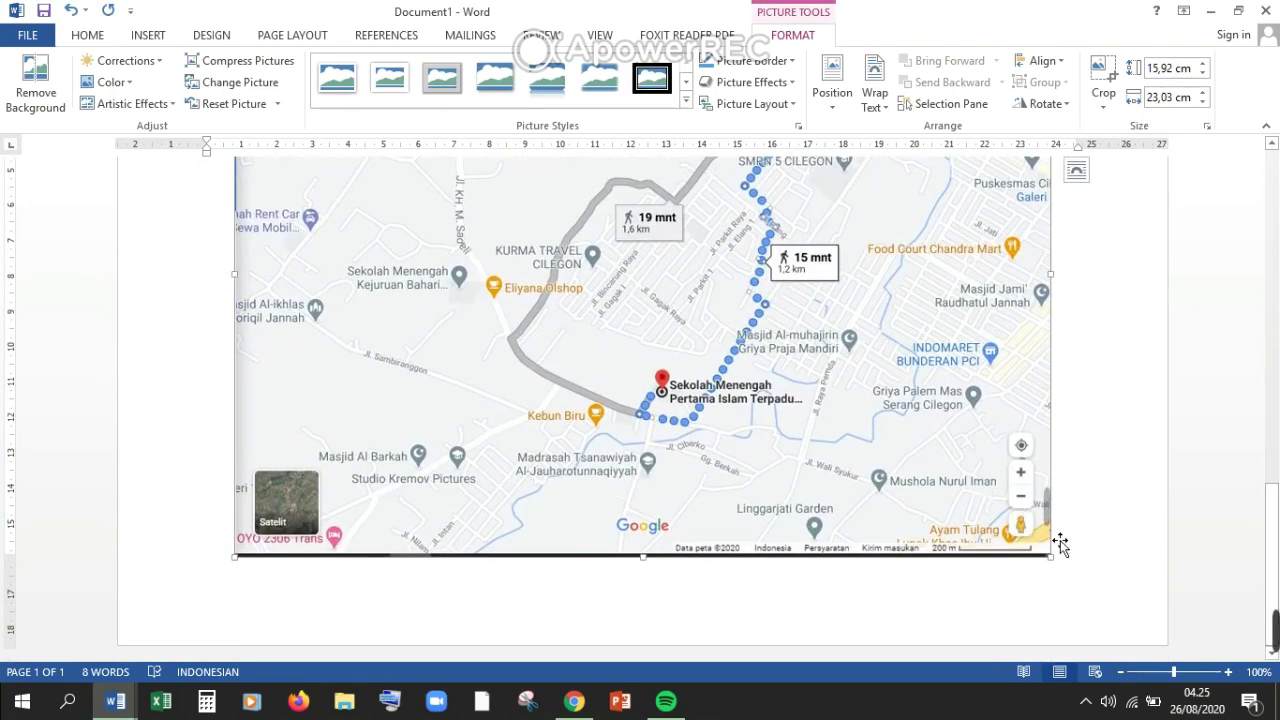
drag(1050, 556, 951, 462)
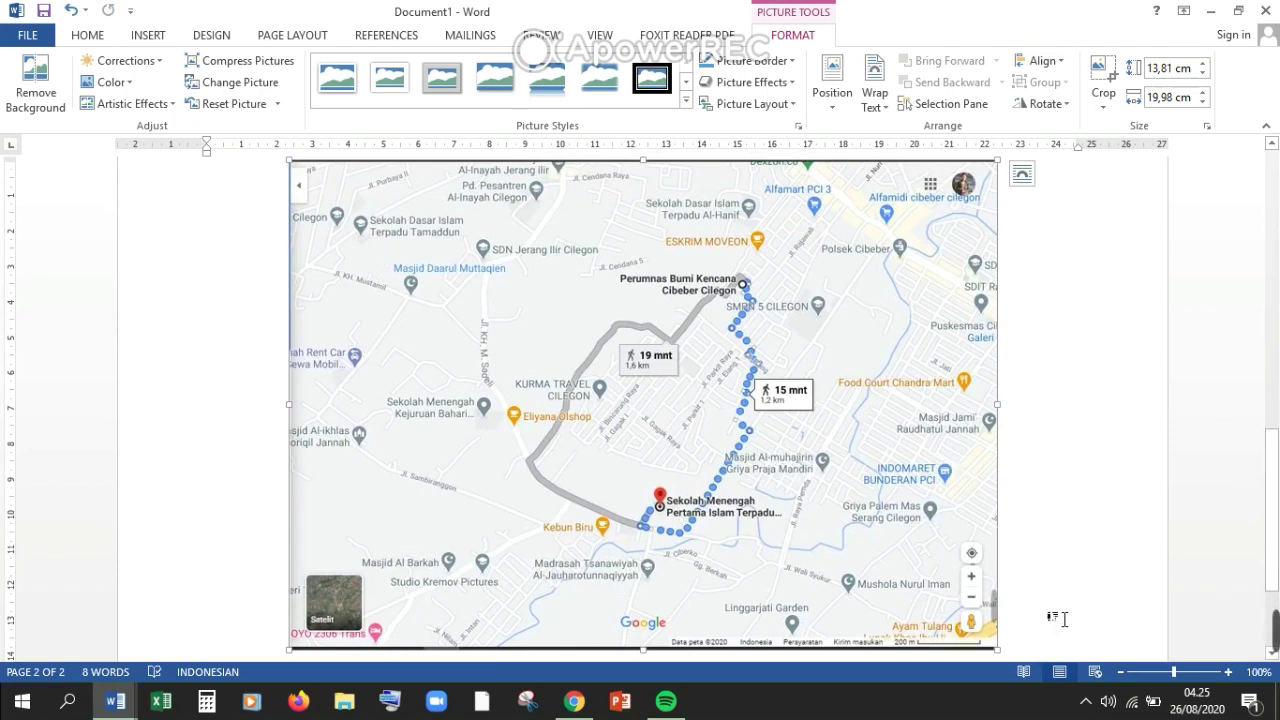
drag(1276, 518, 1276, 580)
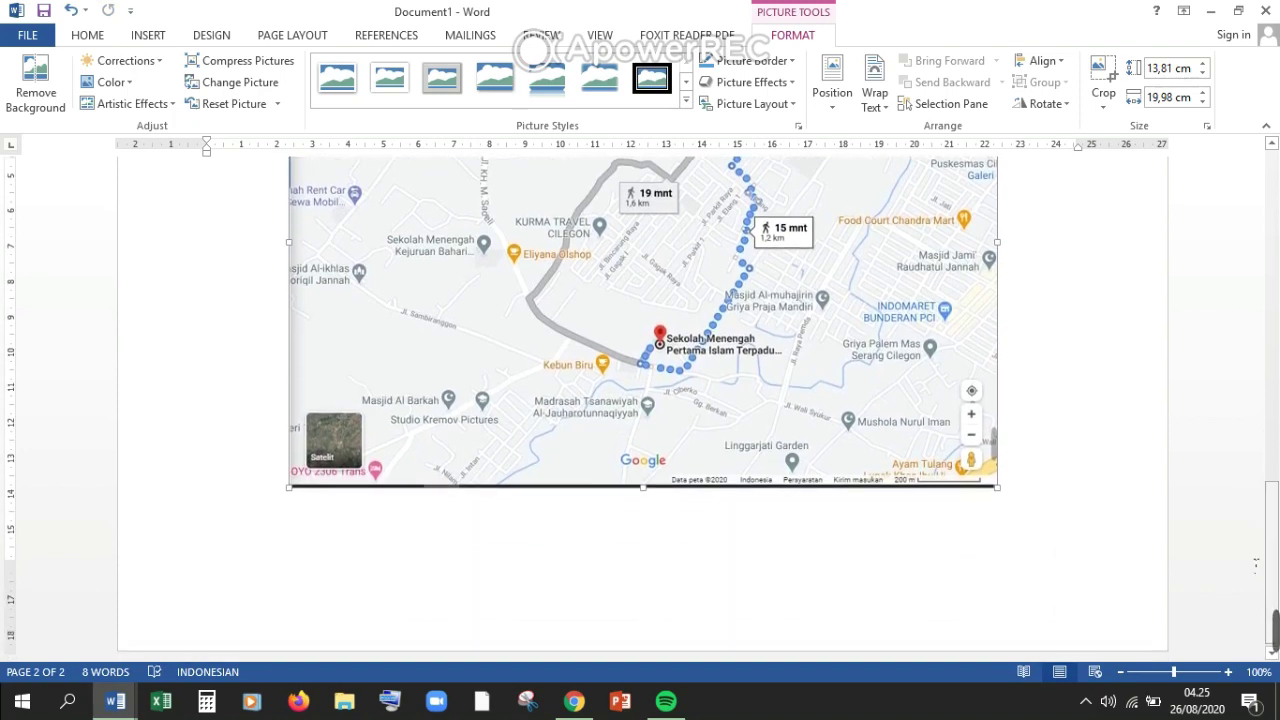
drag(1003, 494, 805, 336)
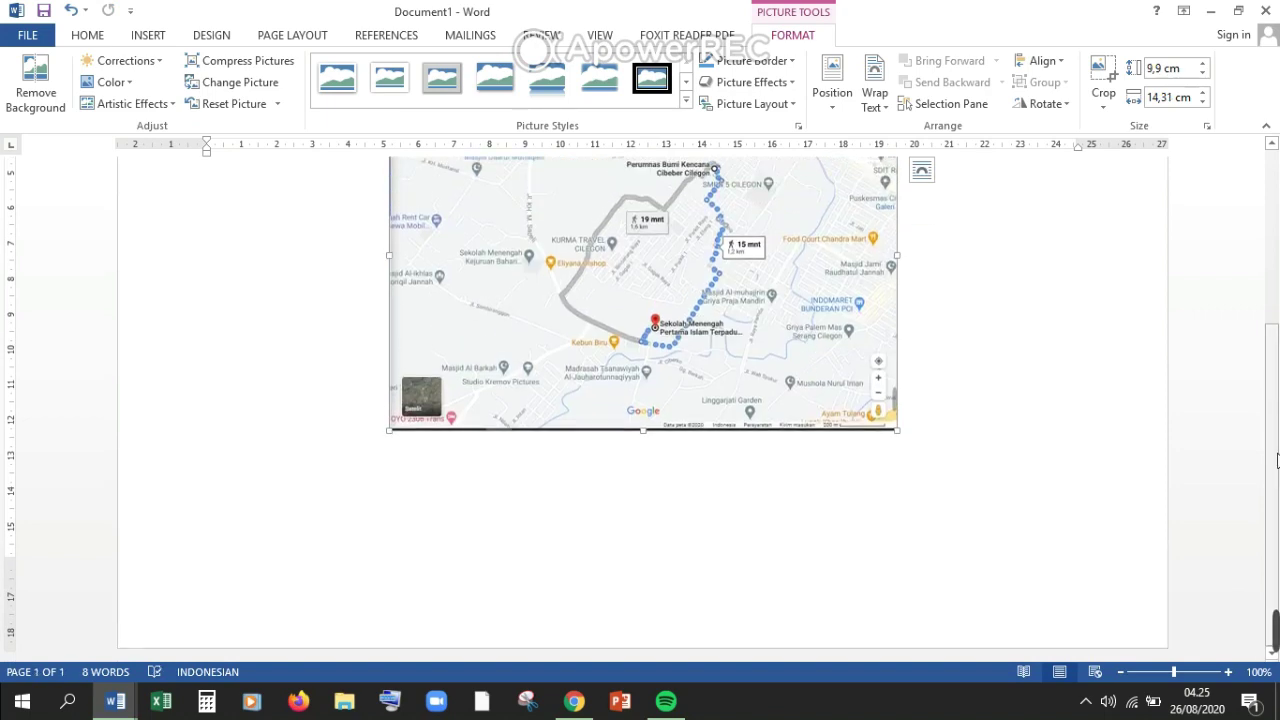
scroll(1276, 340, up, 4)
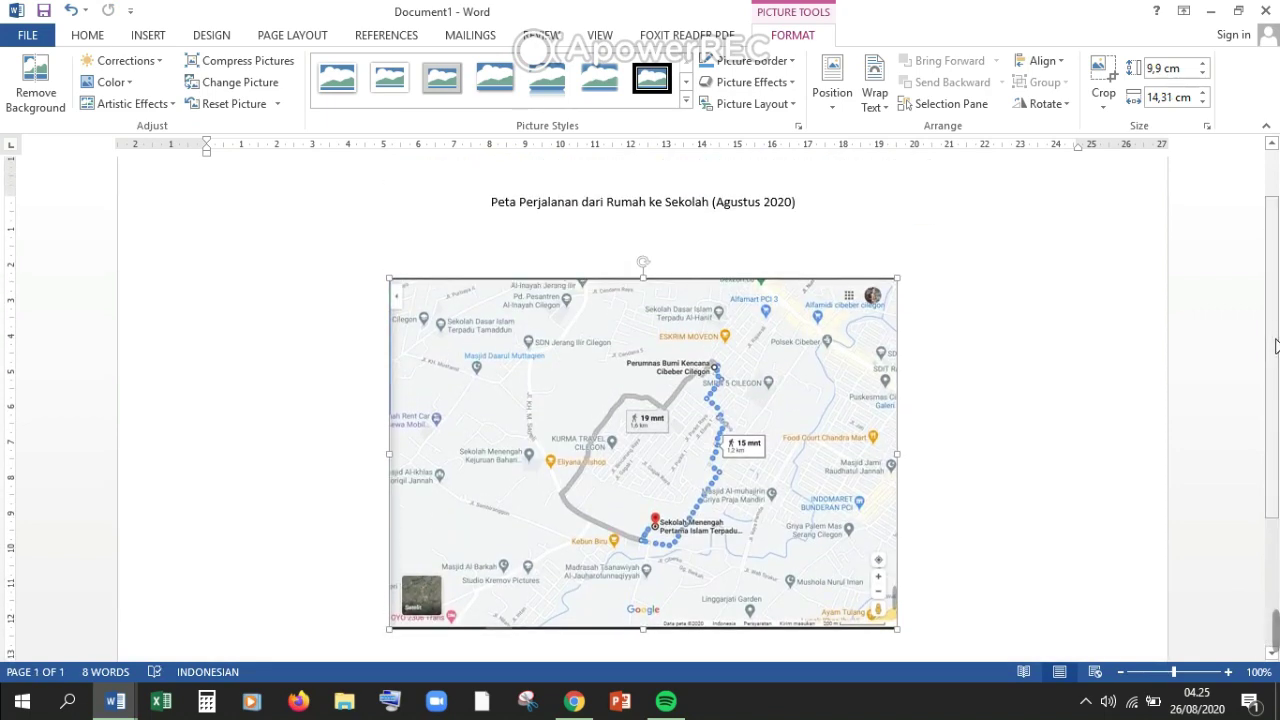
drag(1276, 346, 1276, 355)
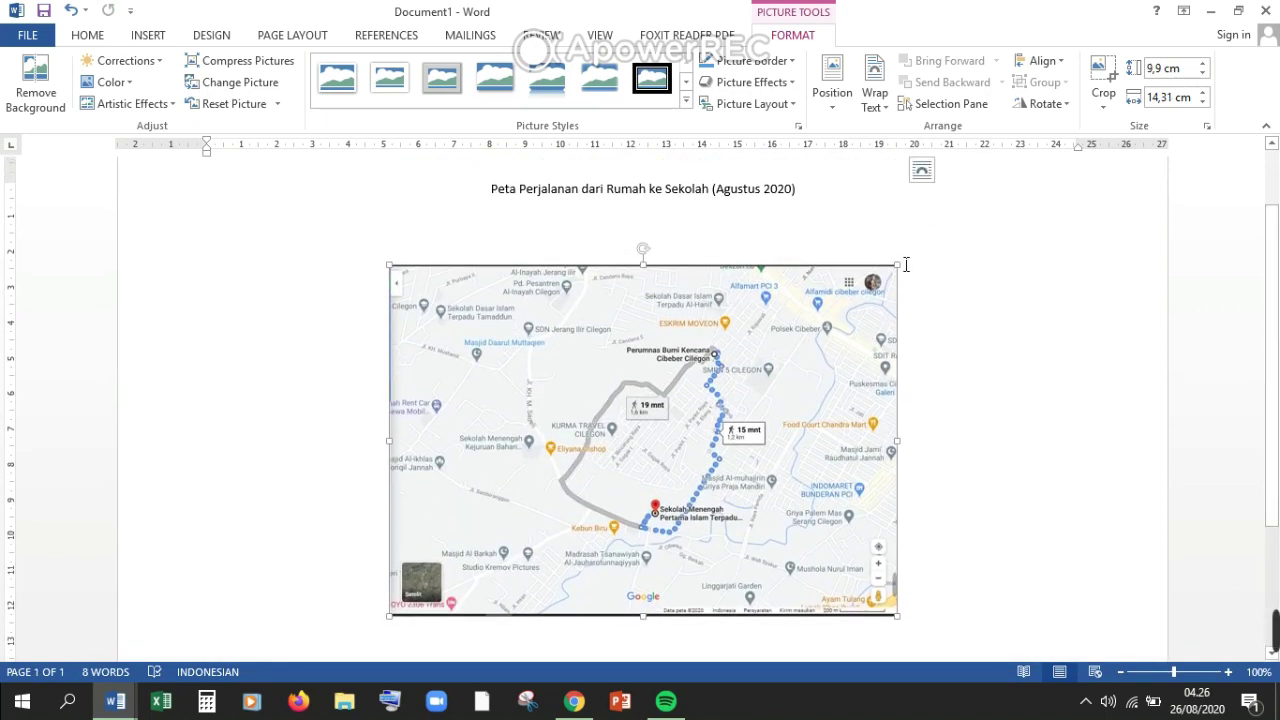
- Delete the blank line above the map and enlarge it slightly to 9,9 × 14,31 cm
click(822, 225)
key(Delete)
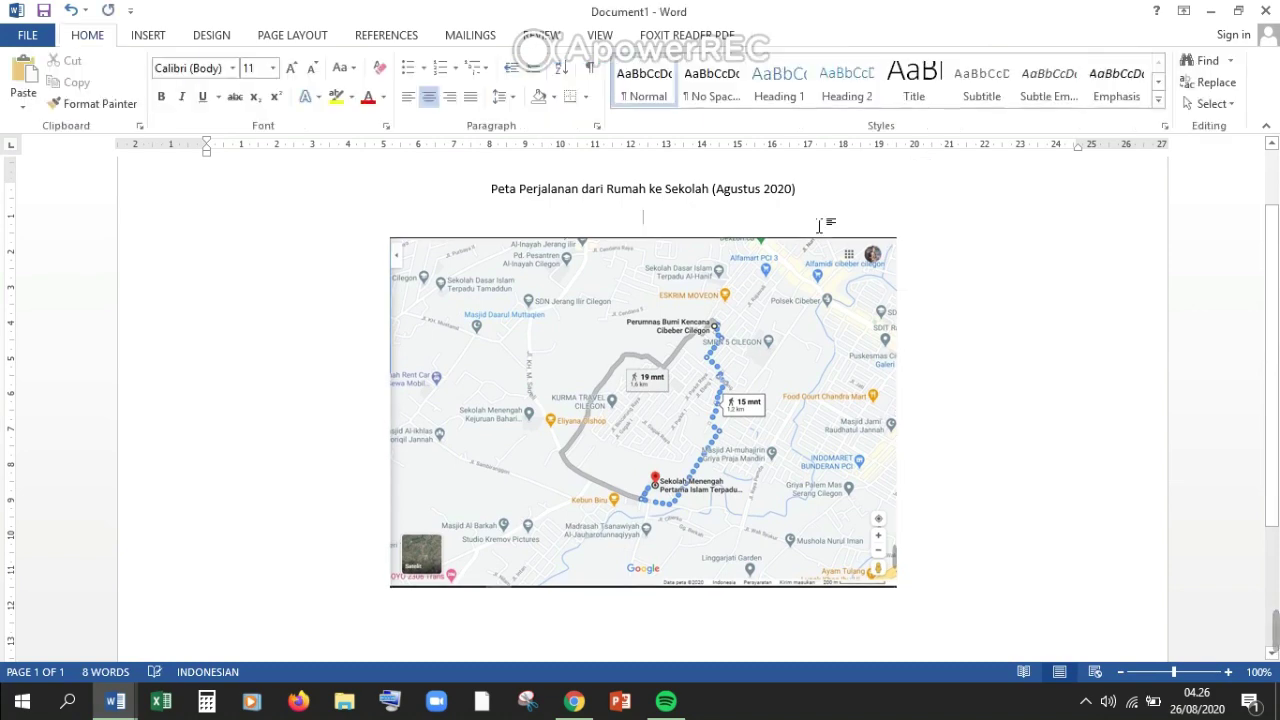
click(886, 279)
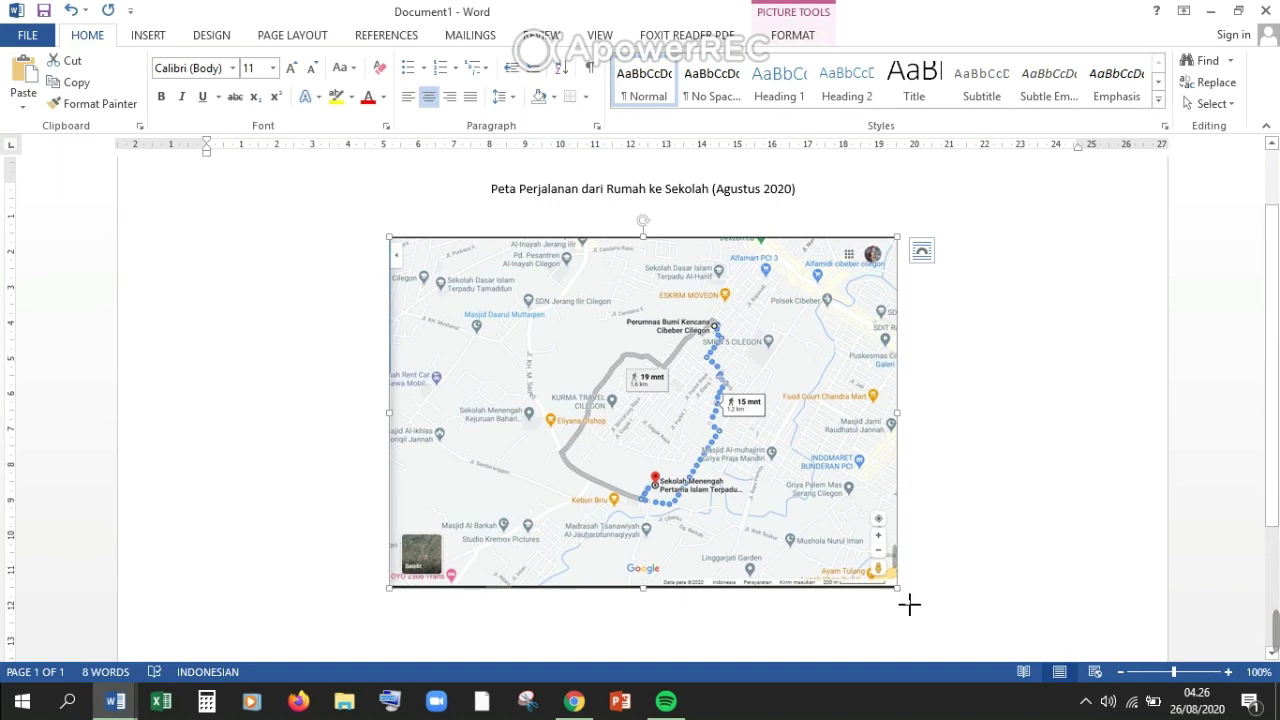
drag(909, 604, 974, 626)
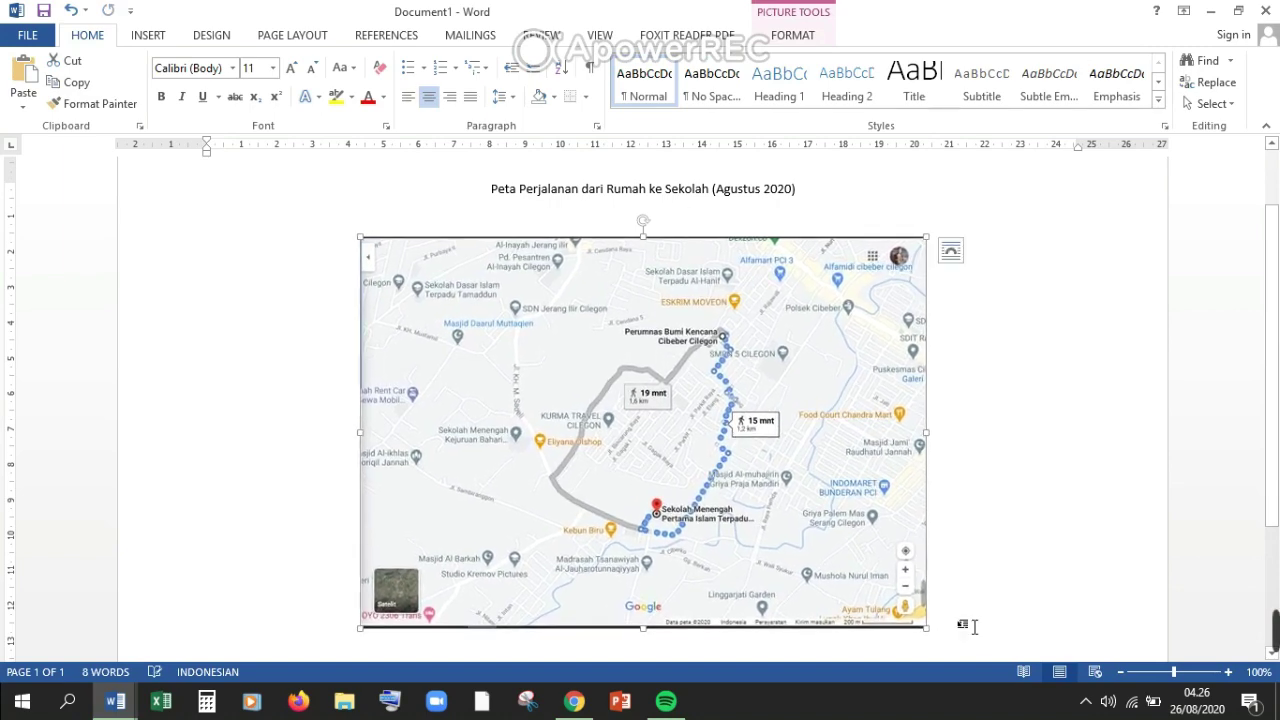
- Set a custom 33 × 21 cm paper size via More Paper Sizes, raising the width to 33 cm
click(292, 36)
click(128, 108)
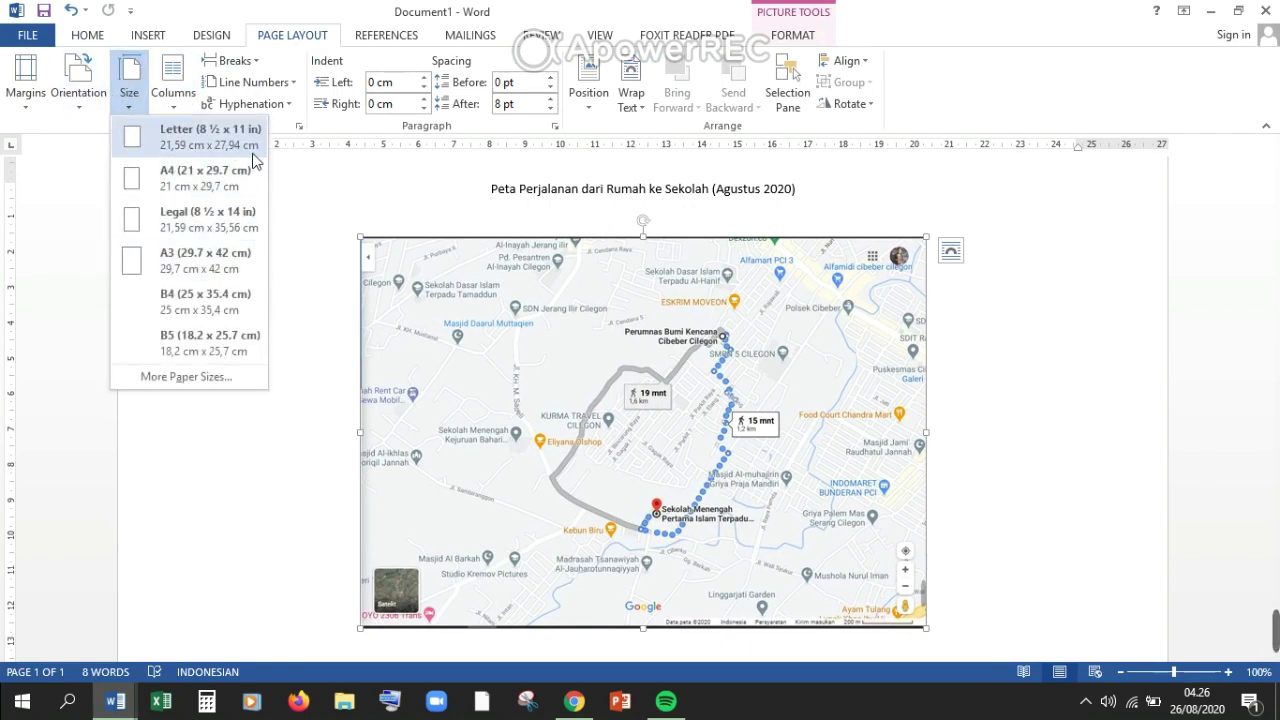
click(218, 381)
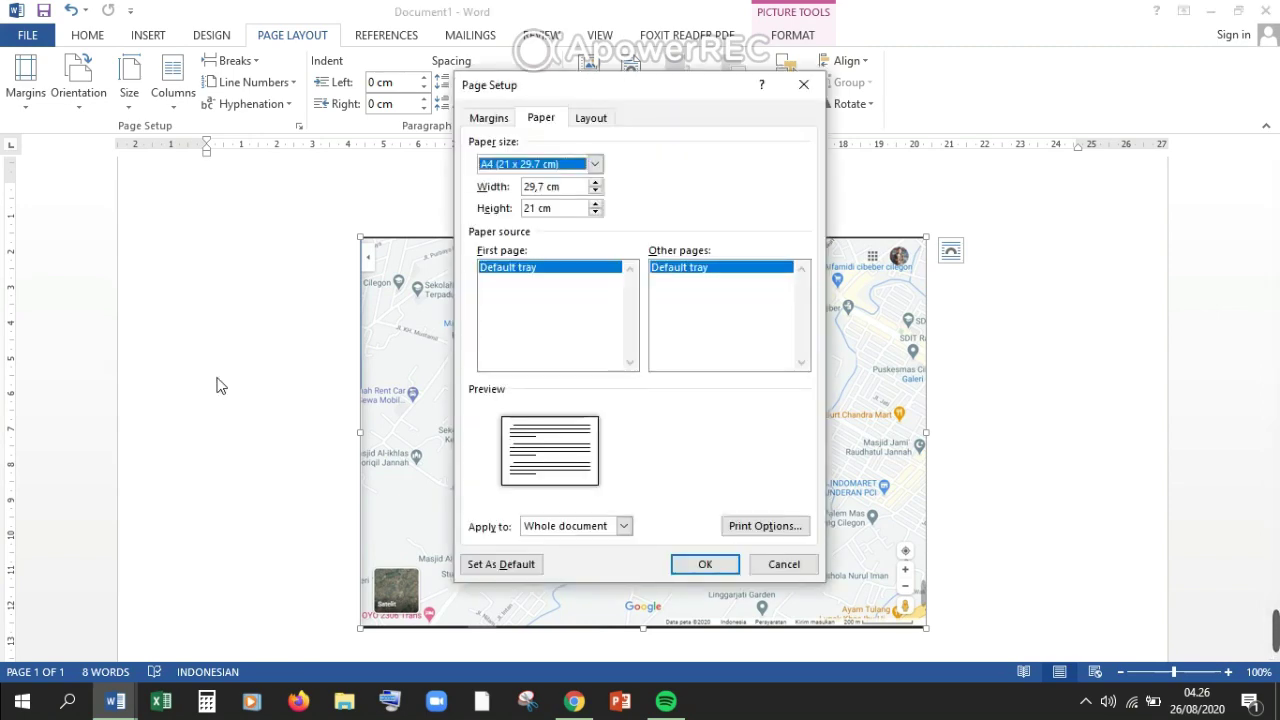
click(597, 183)
click(597, 183)
click(597, 183)
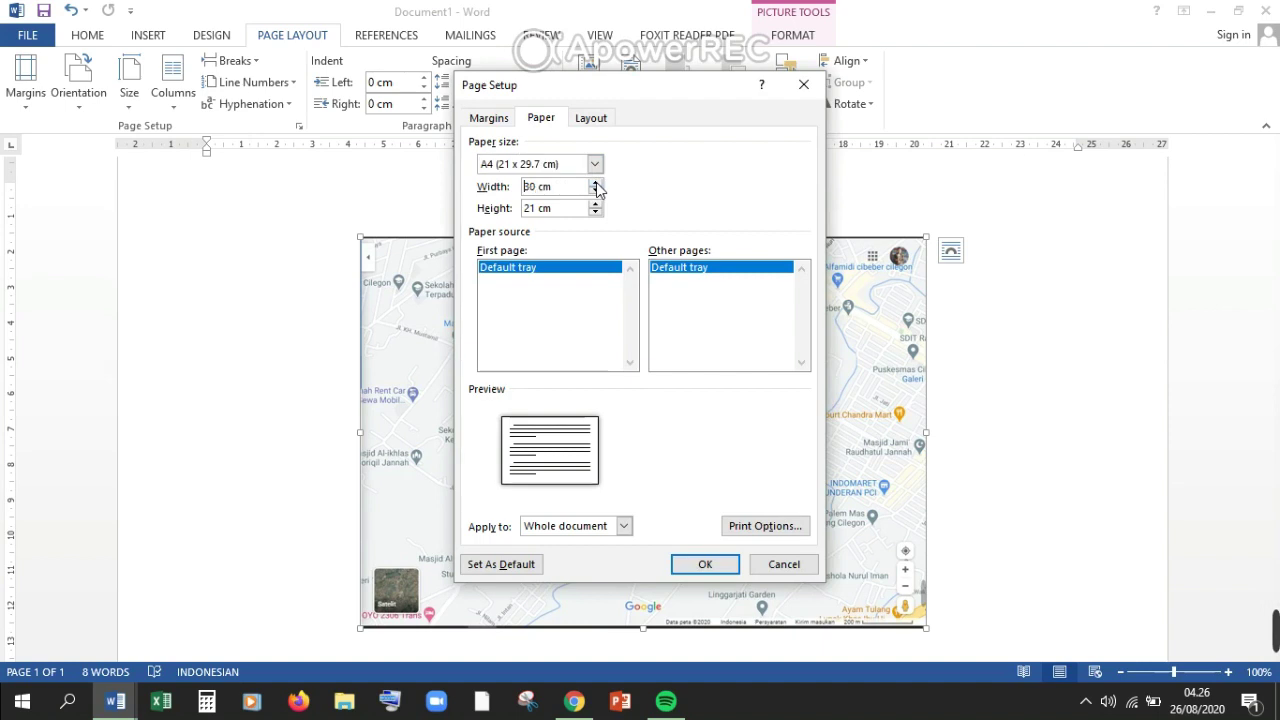
click(597, 183)
click(597, 183)
click(597, 183)
click(597, 183)
click(597, 183)
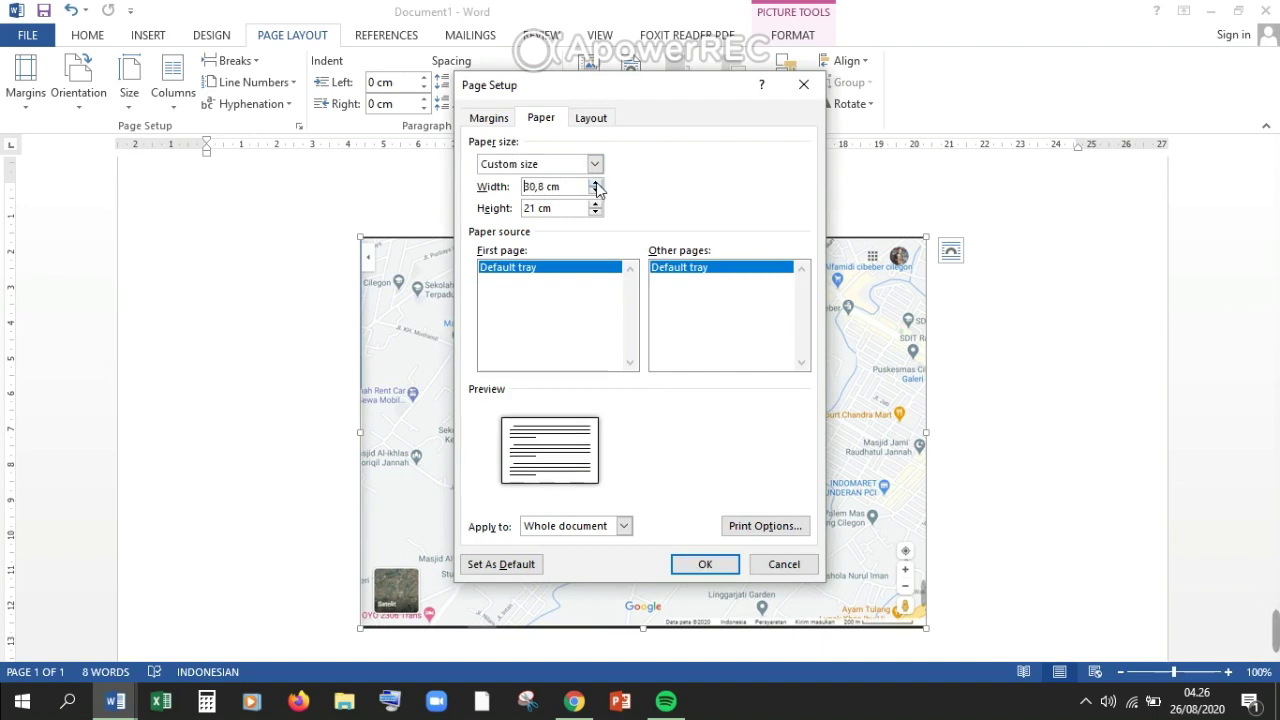
click(597, 183)
click(597, 183)
click(597, 183)
click(597, 183)
click(597, 183)
click(597, 183)
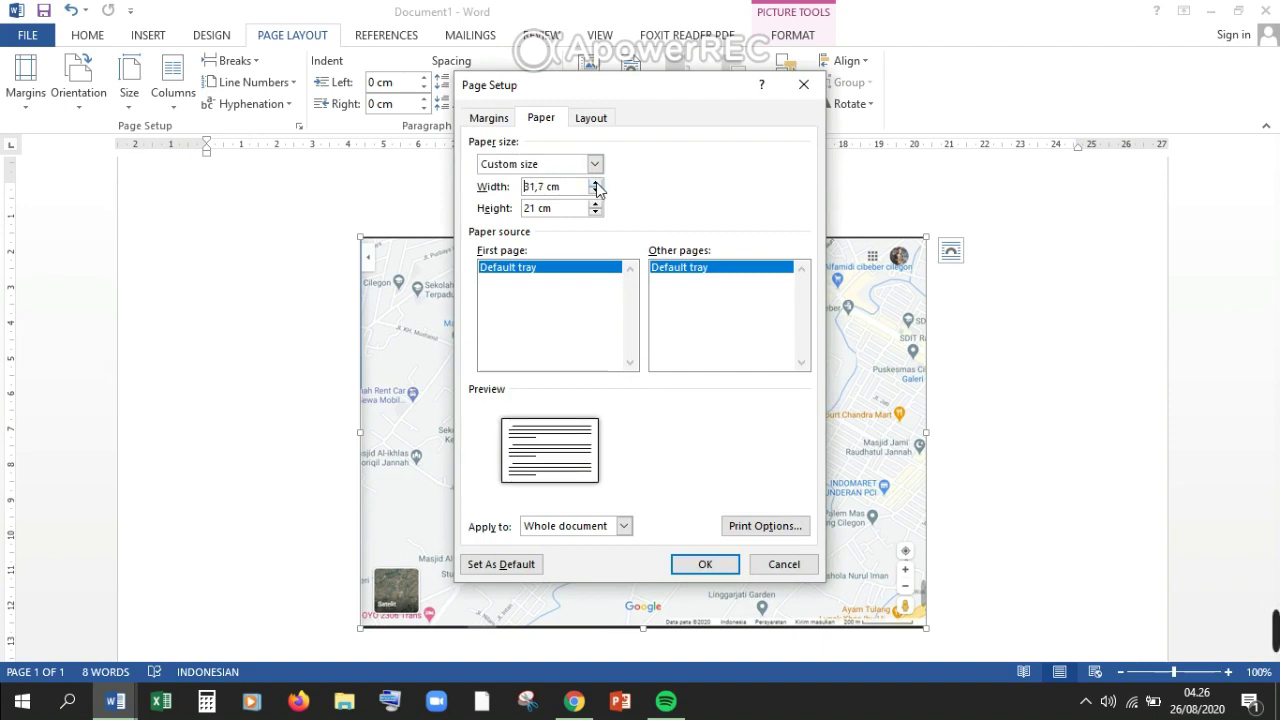
click(597, 183)
click(597, 183)
click(597, 183)
click(597, 183)
click(597, 183)
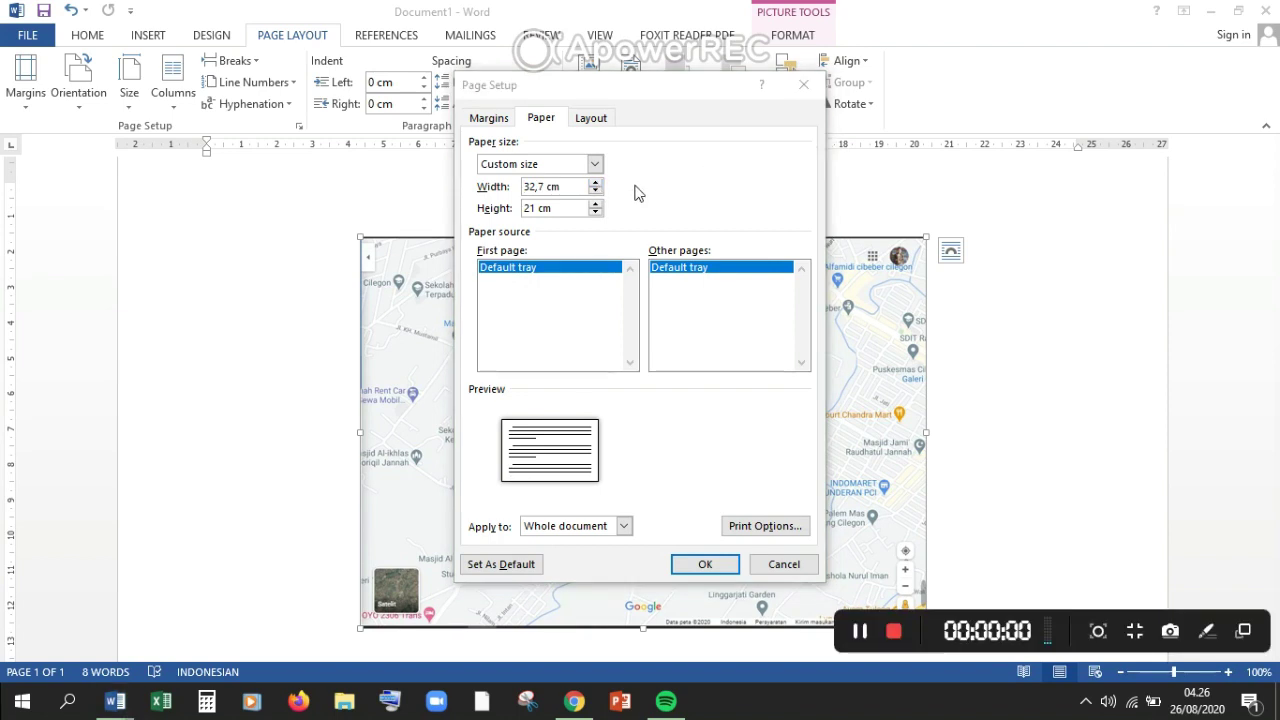
click(597, 183)
click(597, 183)
click(597, 183)
click(597, 183)
click(597, 183)
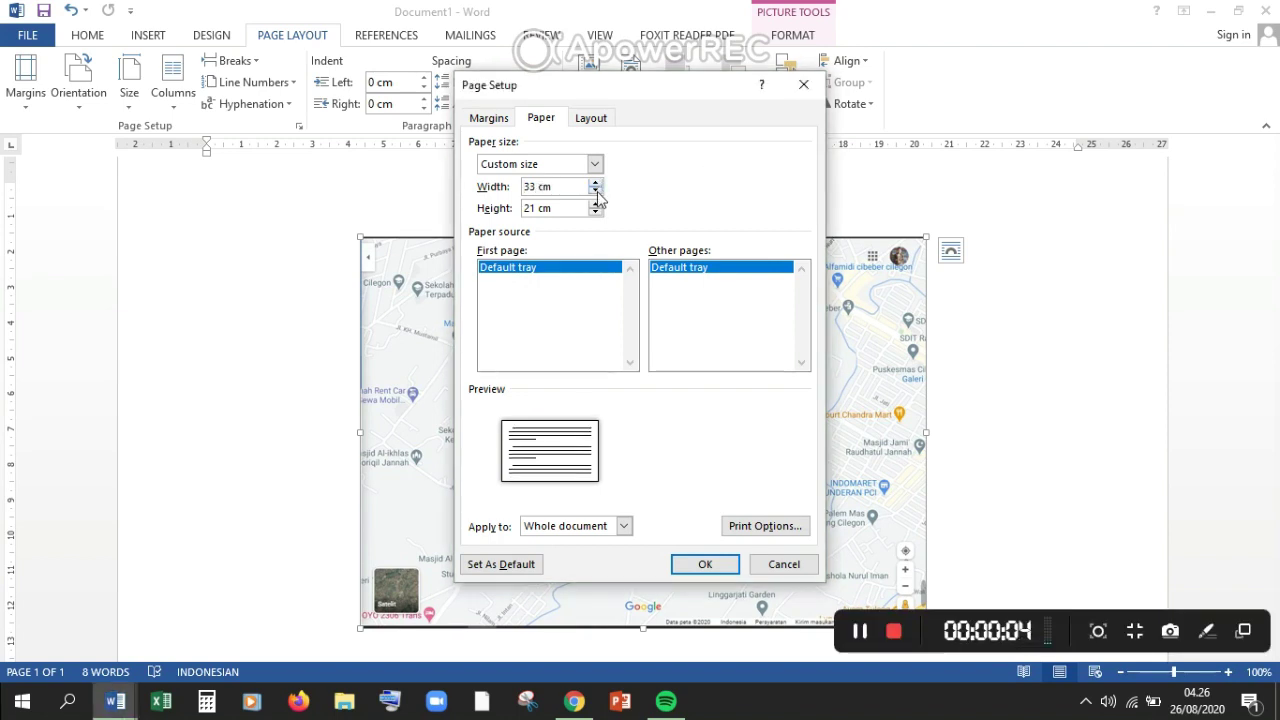
click(705, 566)
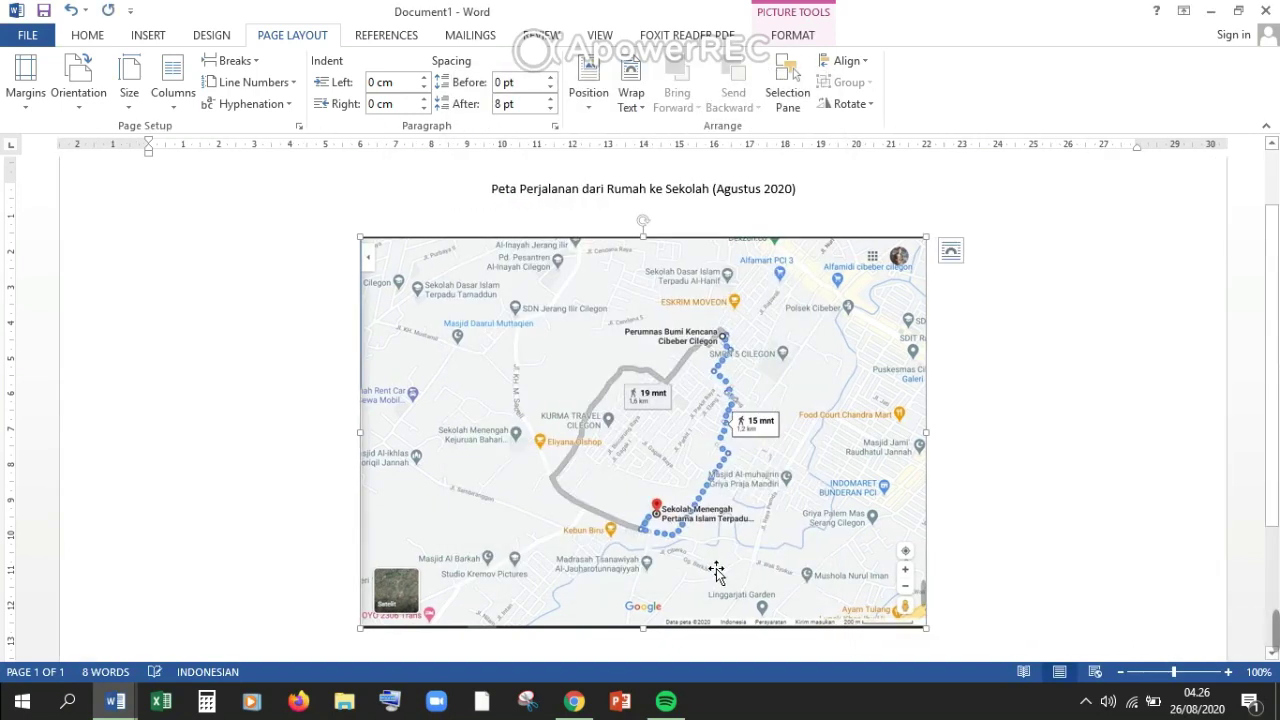
- Drag the map's bottom-right and bottom-left corners outward to fill more of the wider page
scroll(1276, 533, down, 3)
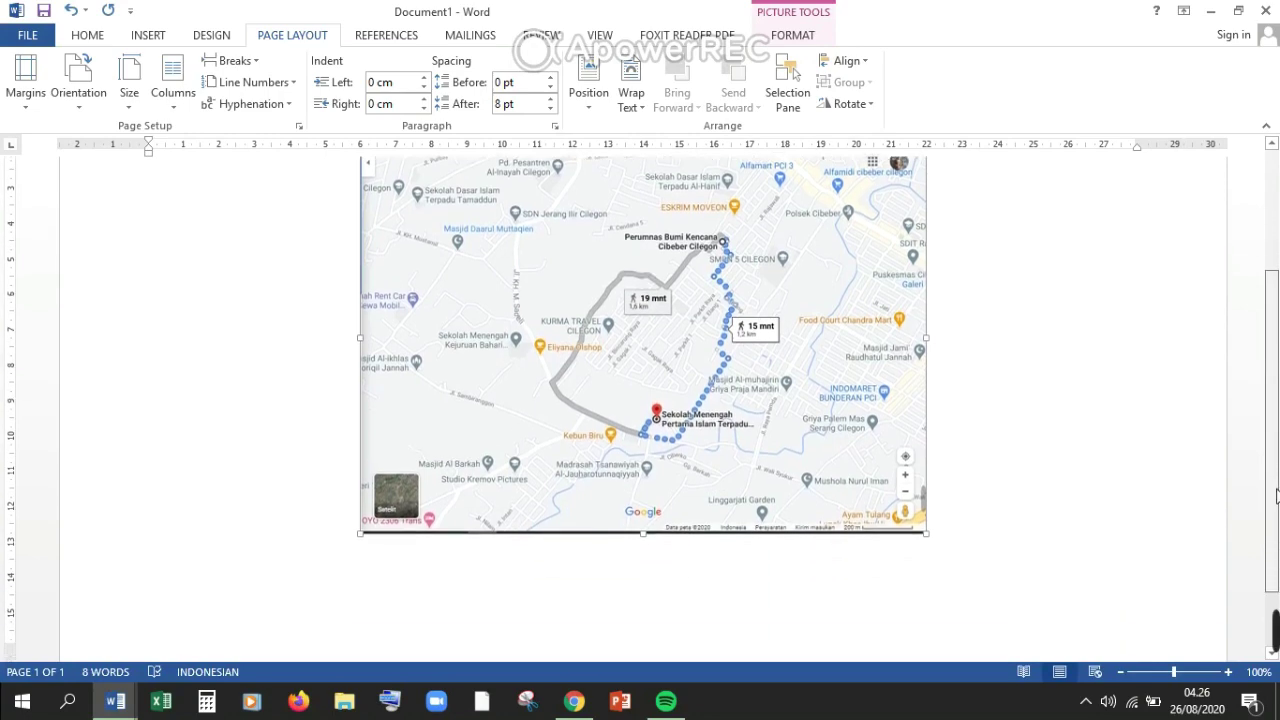
scroll(1276, 533, up, 1)
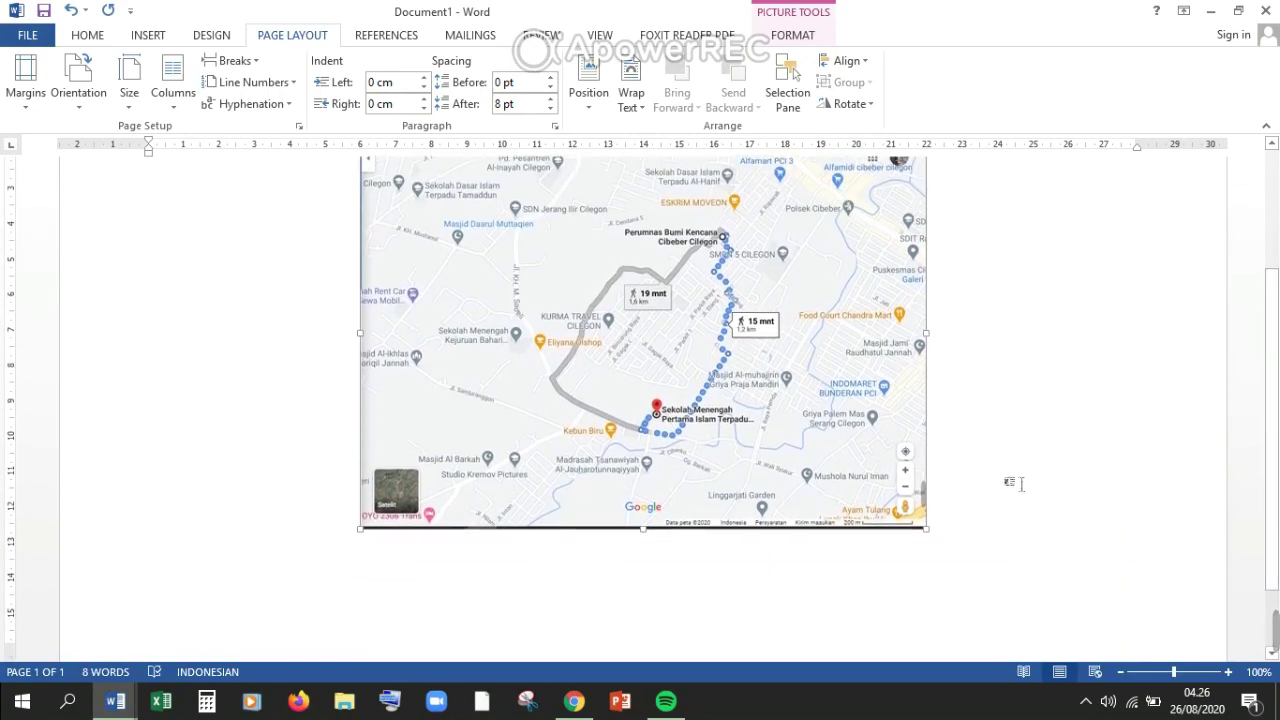
drag(940, 540, 1070, 616)
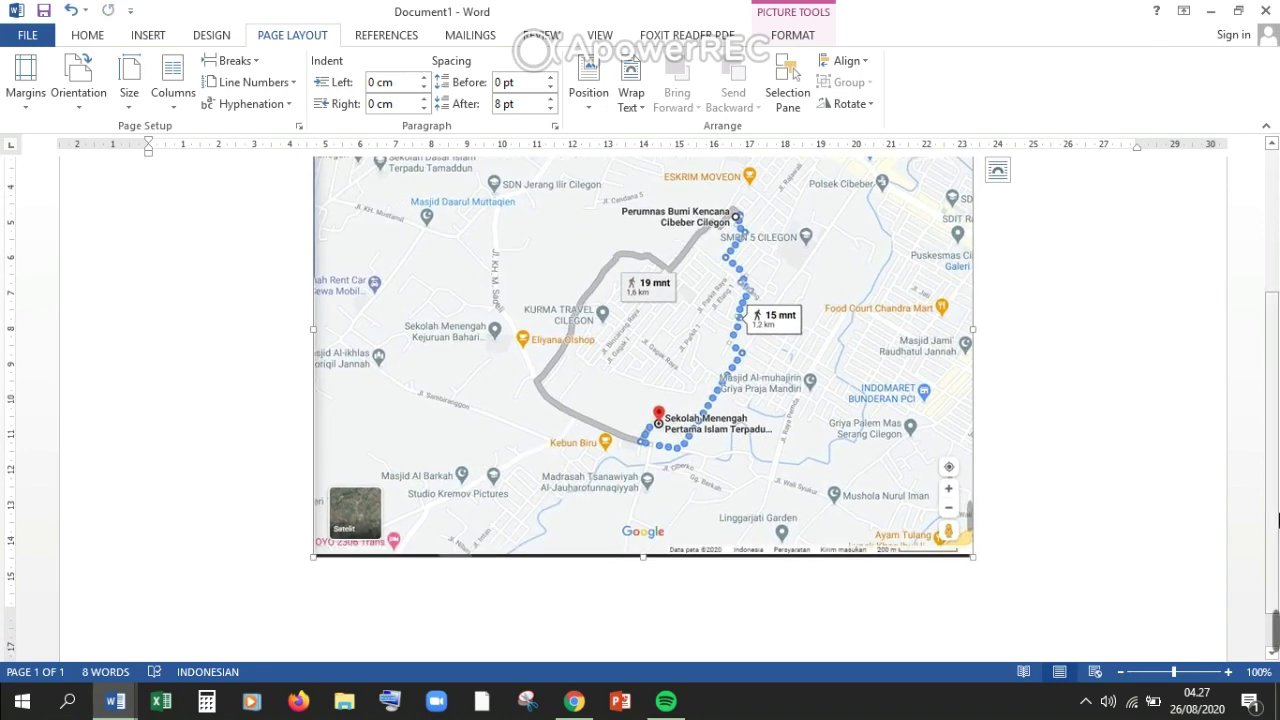
scroll(1276, 522, up, 3)
scroll(1277, 520, down, 3)
scroll(1277, 520, down, 2)
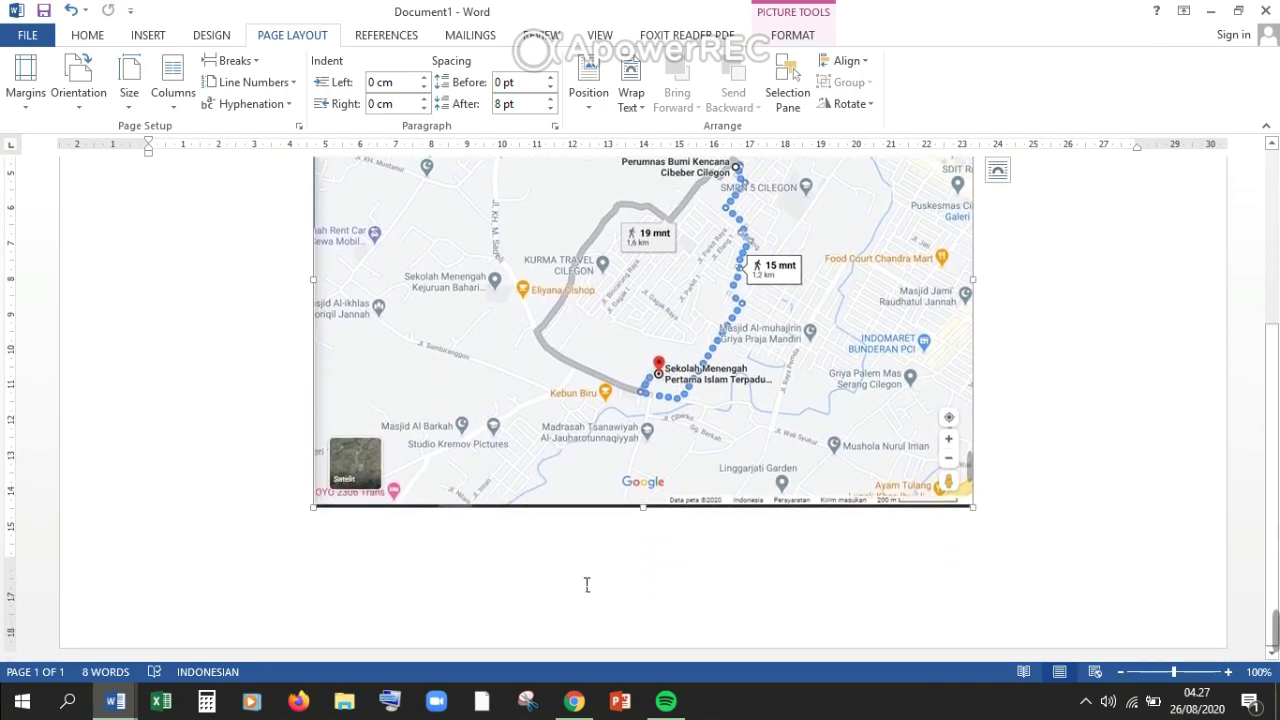
drag(327, 522, 280, 556)
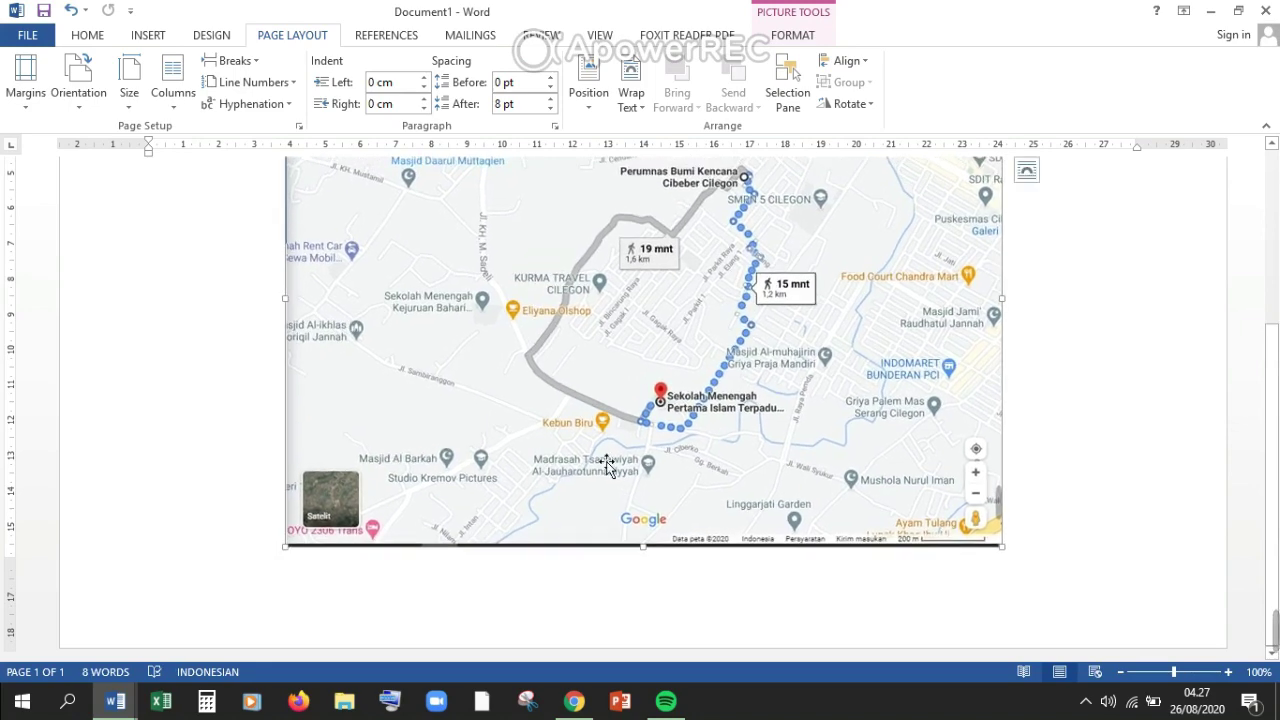
drag(1278, 378, 1276, 336)
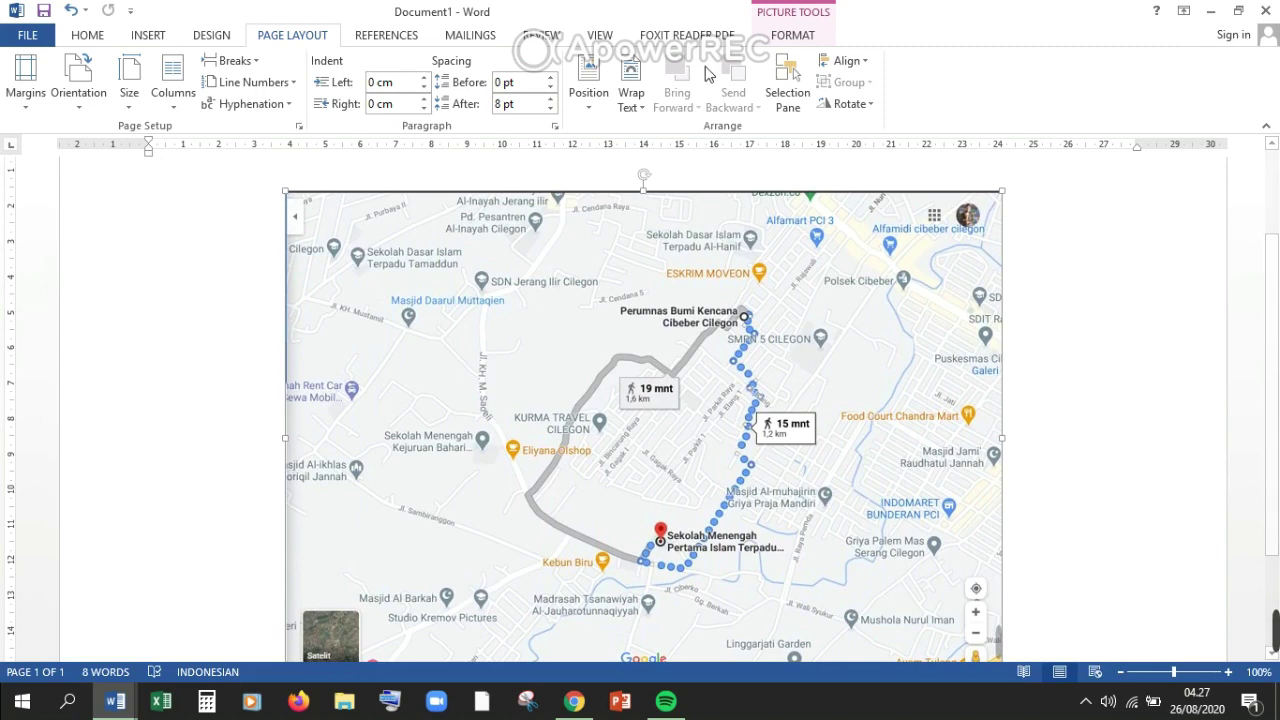
- Draw a 15,24 × 26,92 cm rectangle covering the whole route map as its frame
click(150, 40)
click(252, 90)
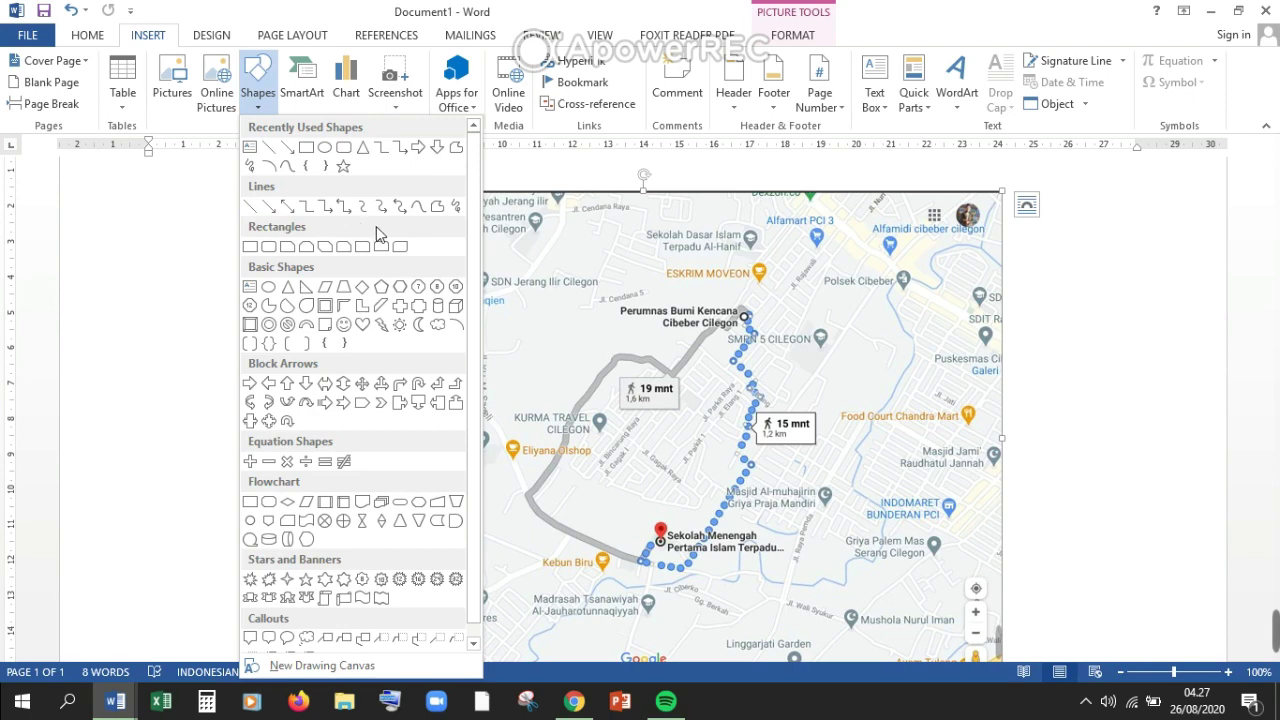
click(250, 247)
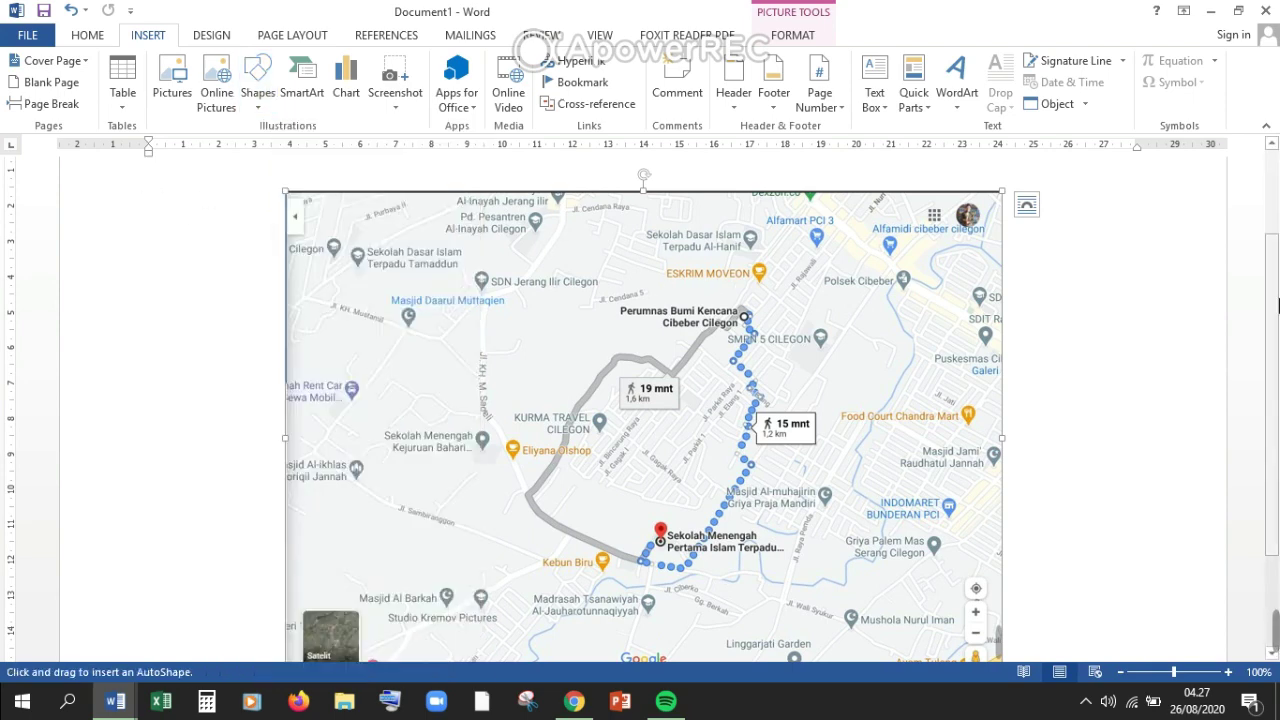
click(1122, 673)
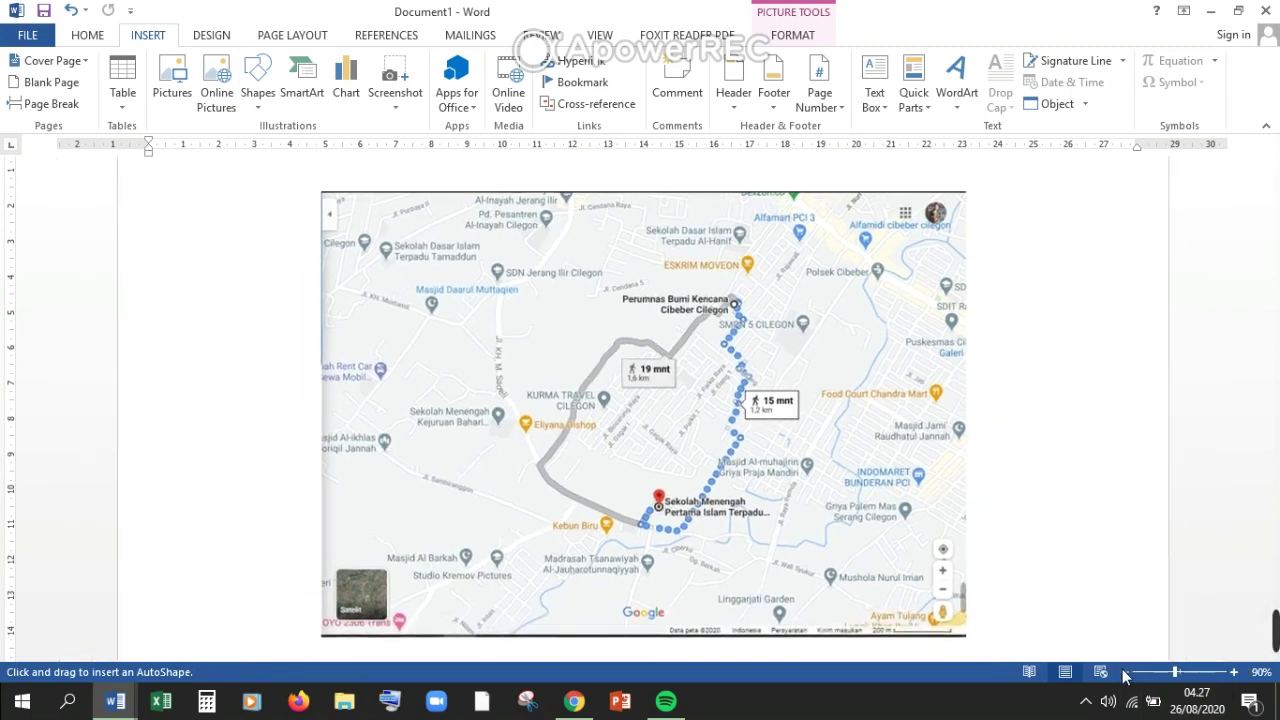
click(1122, 673)
click(1122, 673)
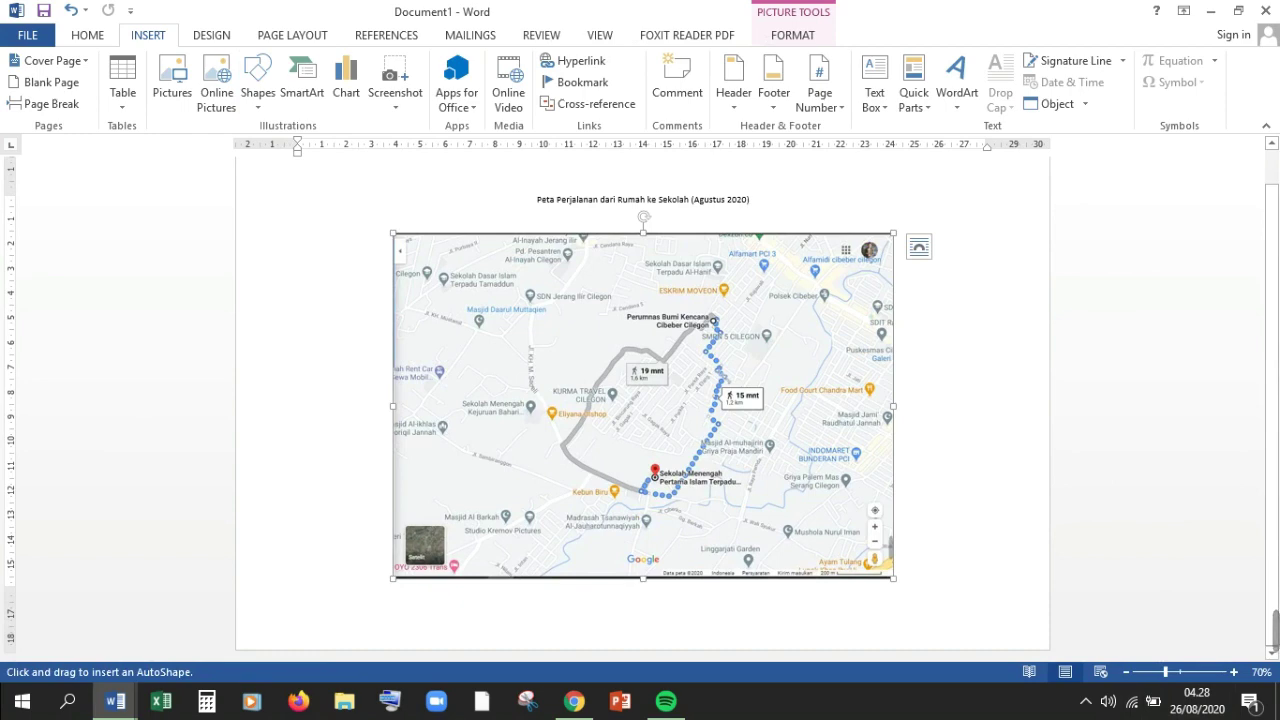
drag(367, 217, 1033, 594)
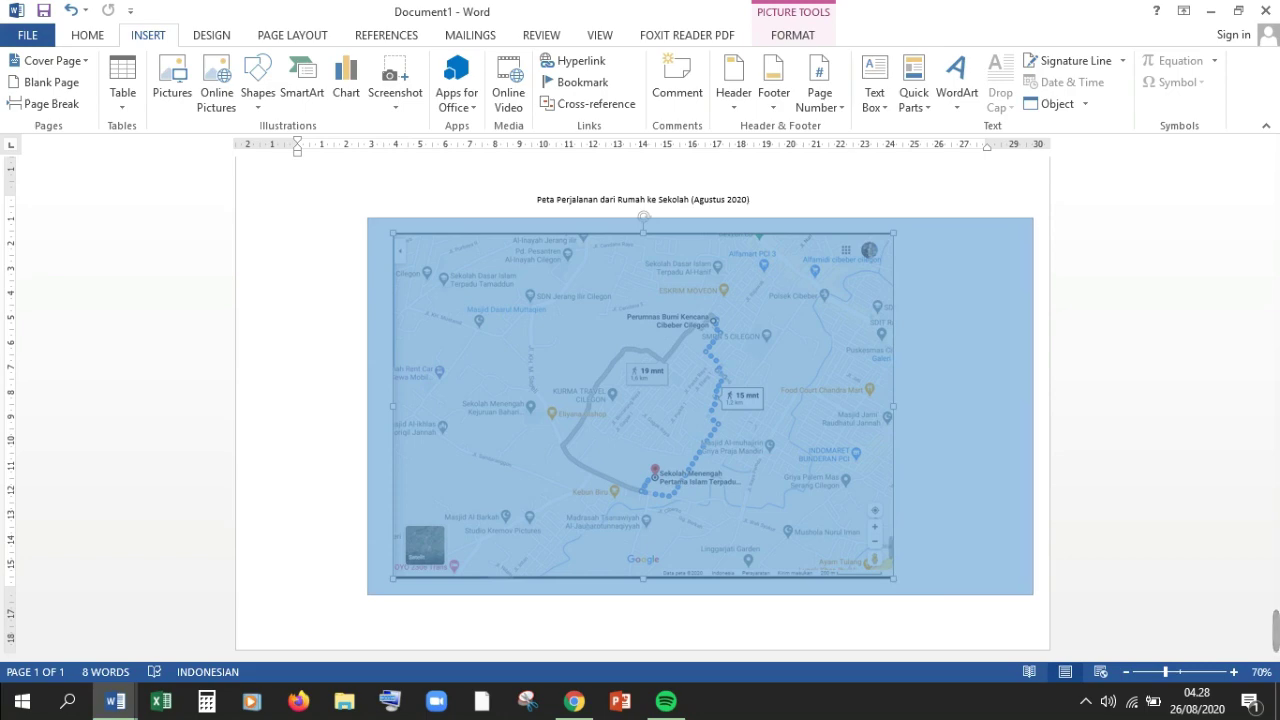
drag(1033, 594, 1033, 594)
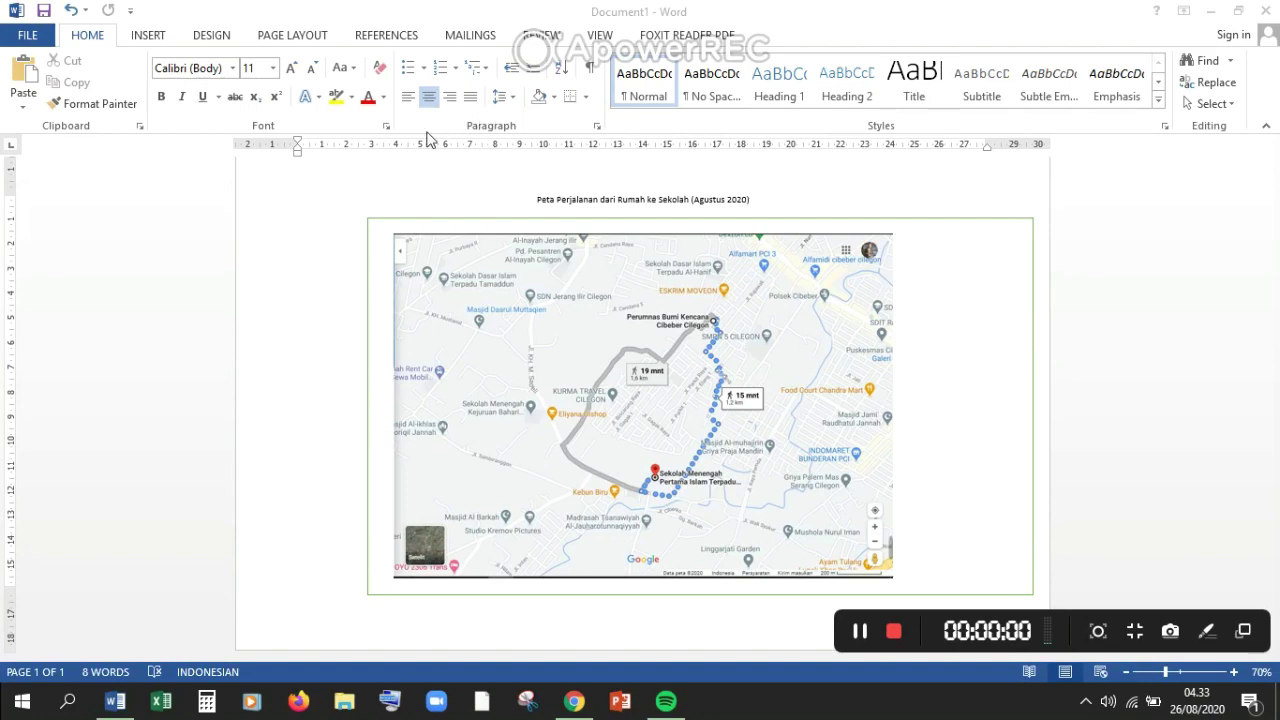
- Draw a 13,97 × 4,78 cm text box to the right of the map inside the frame
click(150, 36)
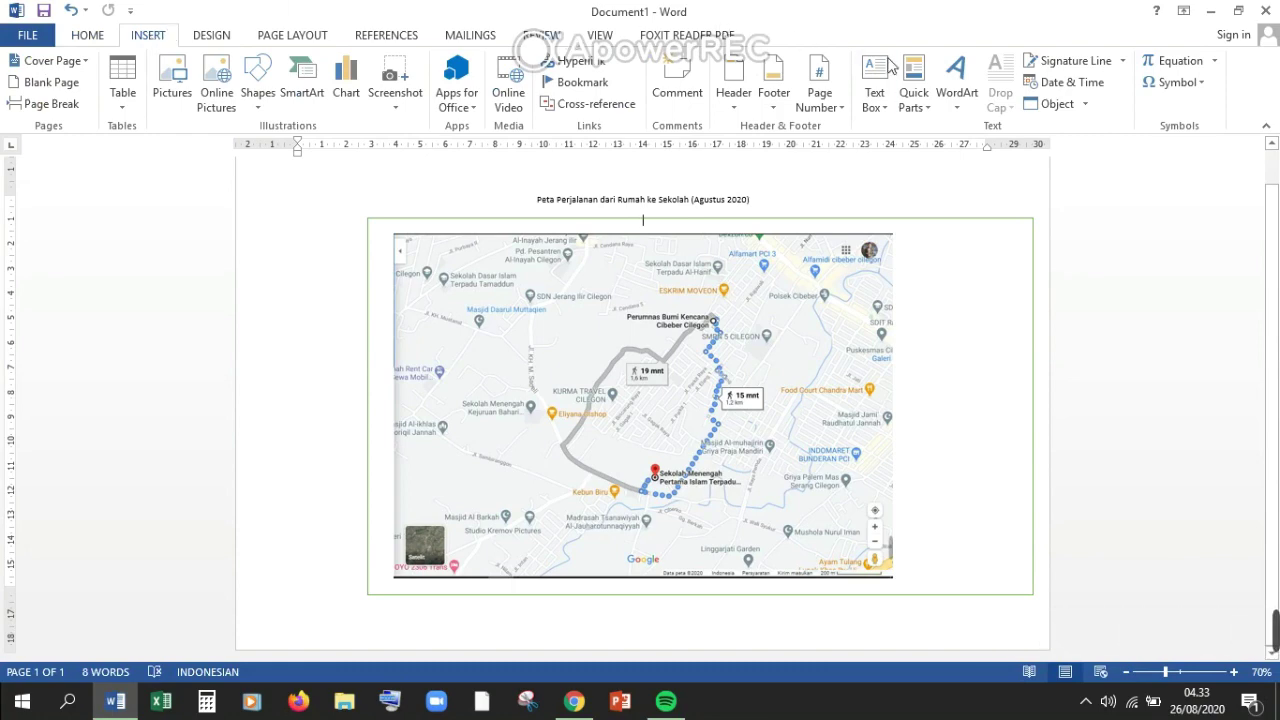
click(878, 88)
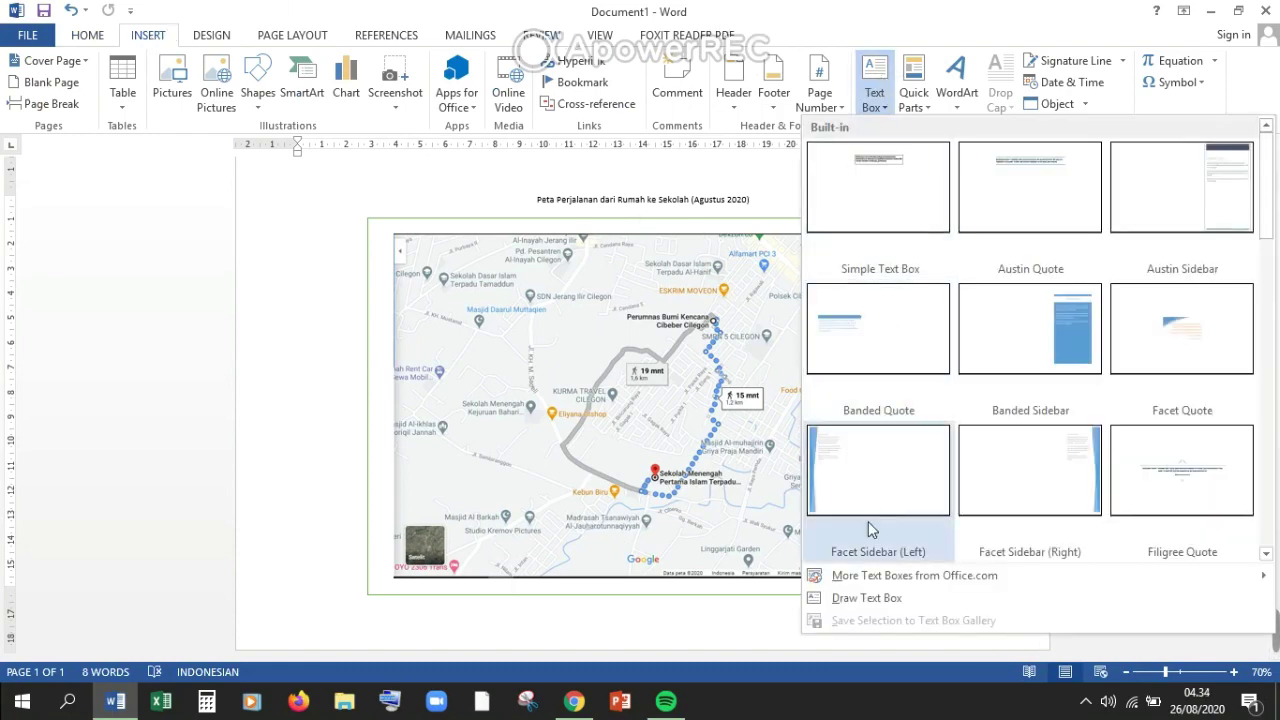
click(880, 598)
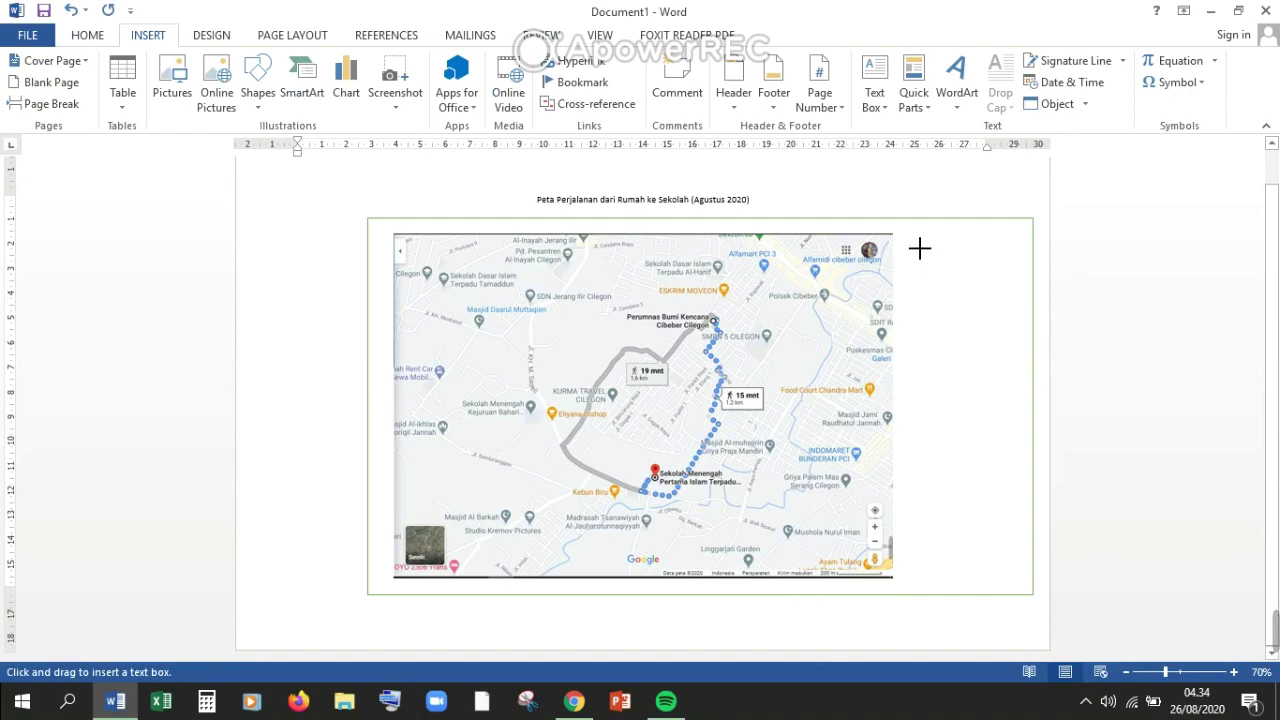
drag(919, 248, 967, 566)
mouse_move(967, 586)
mouse_down()
mouse_move(993, 584)
mouse_move(997, 602)
mouse_move(1036, 591)
mouse_up()
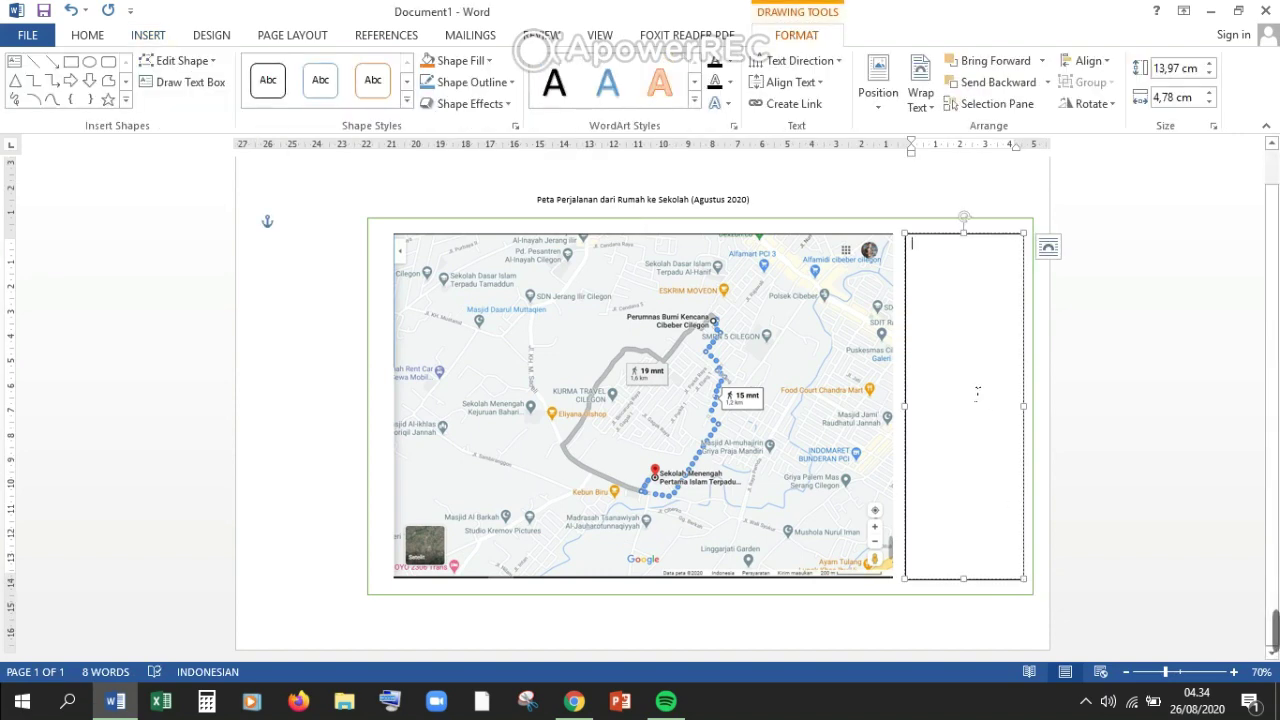
- Type 'Skala Peta:', '1: 20.000' and a 'Sumber peta:' heading into the text box
text(Sk)
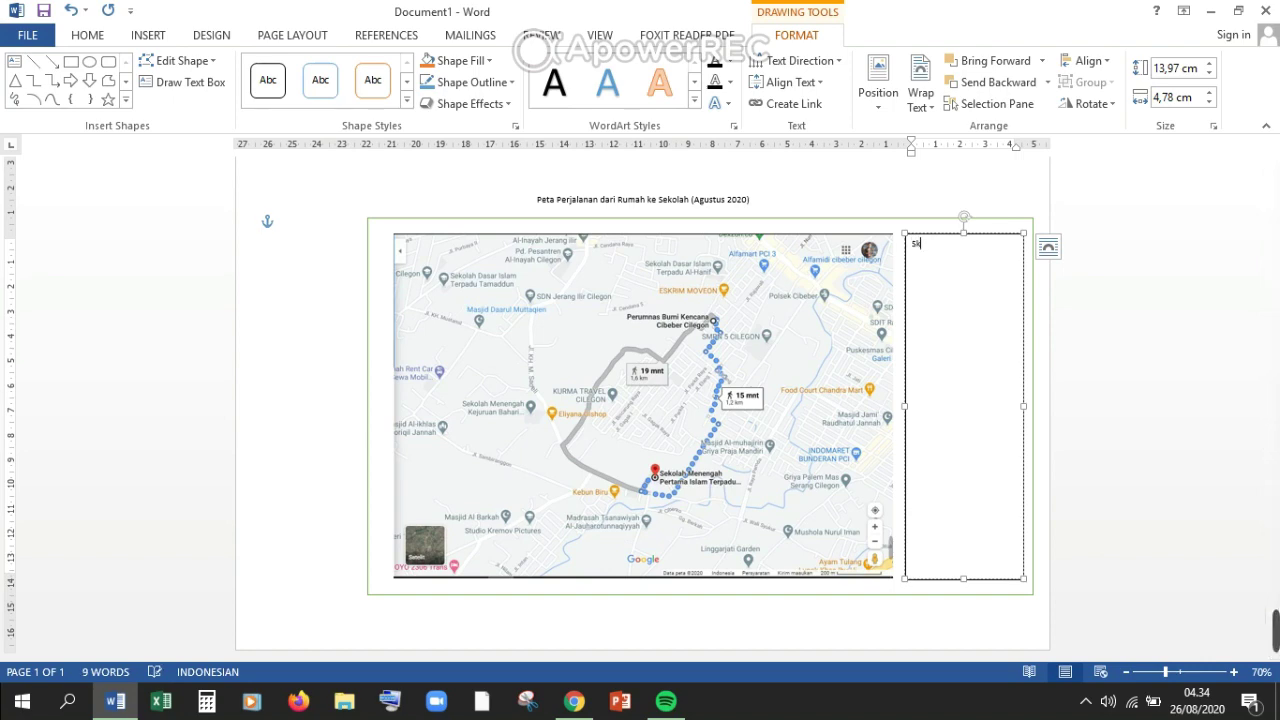
text(ala Peta )
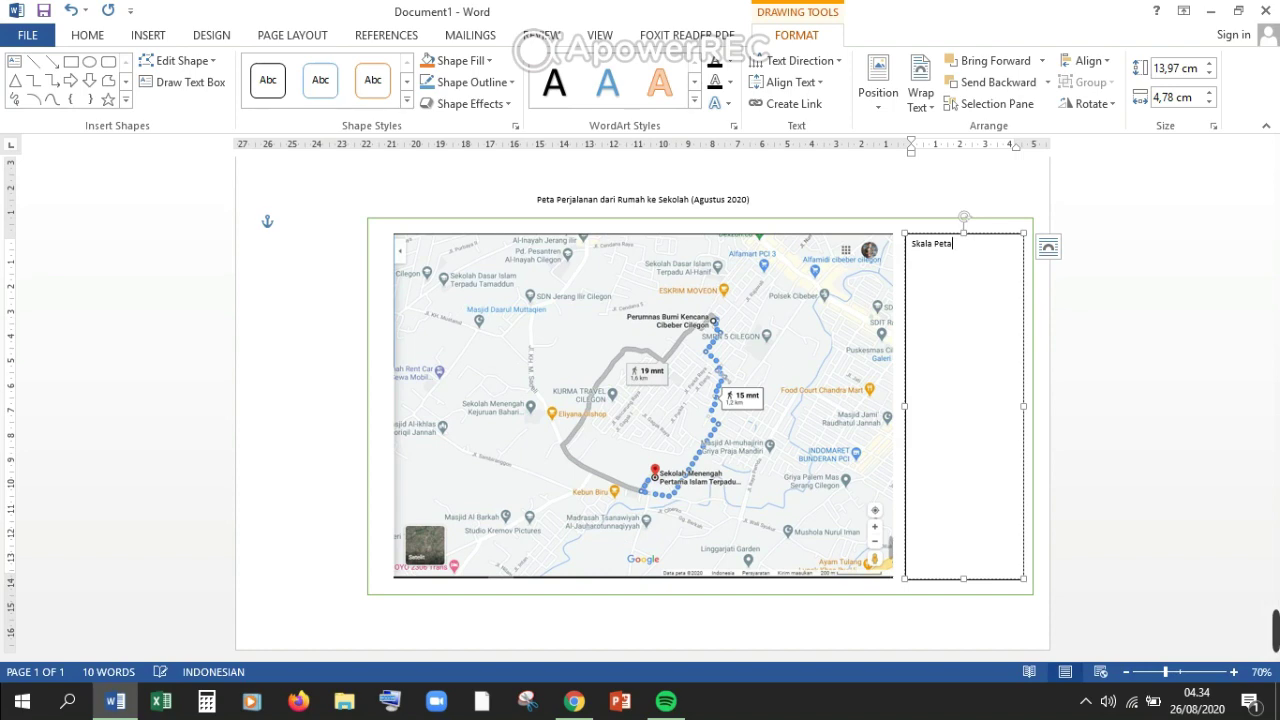
text(:)
key(Return)
text(1: 200)
key(BackSpace)
text(.000)
key(Return)
key(Return)
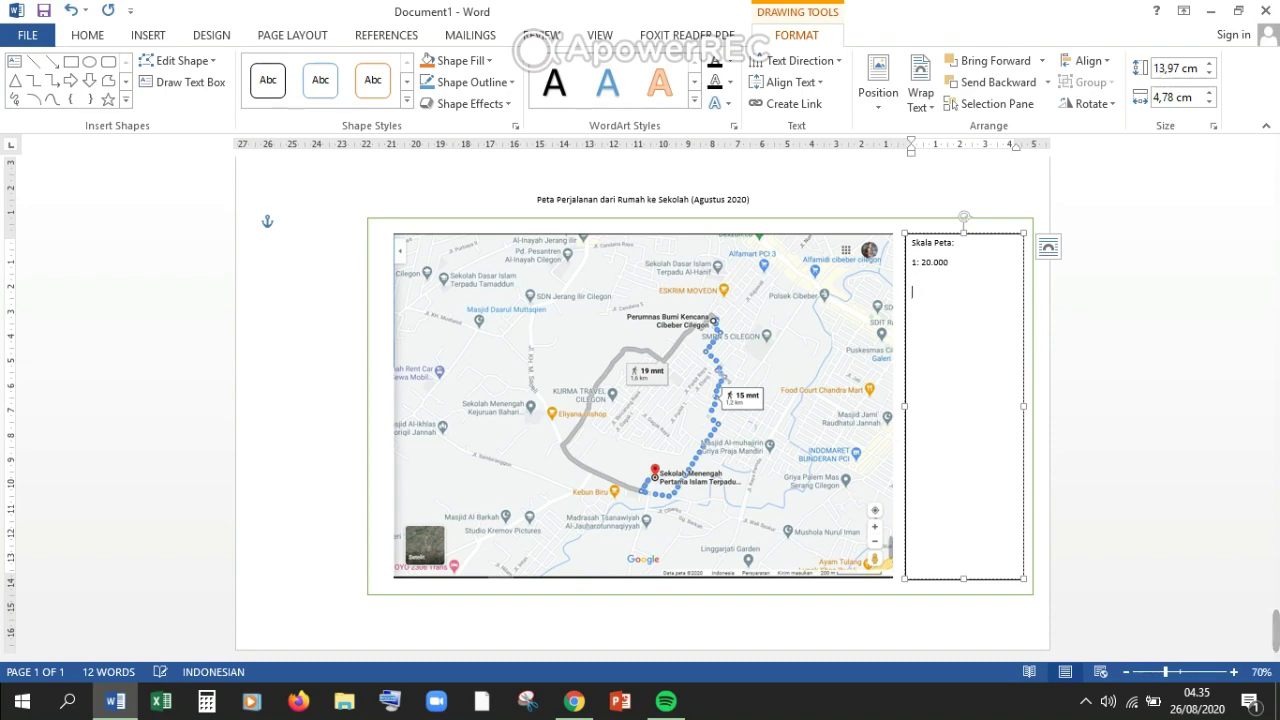
text(sumber peta:)
- Copy the Google Maps walking-route URL from Chrome's address bar and return to Word
click(575, 701)
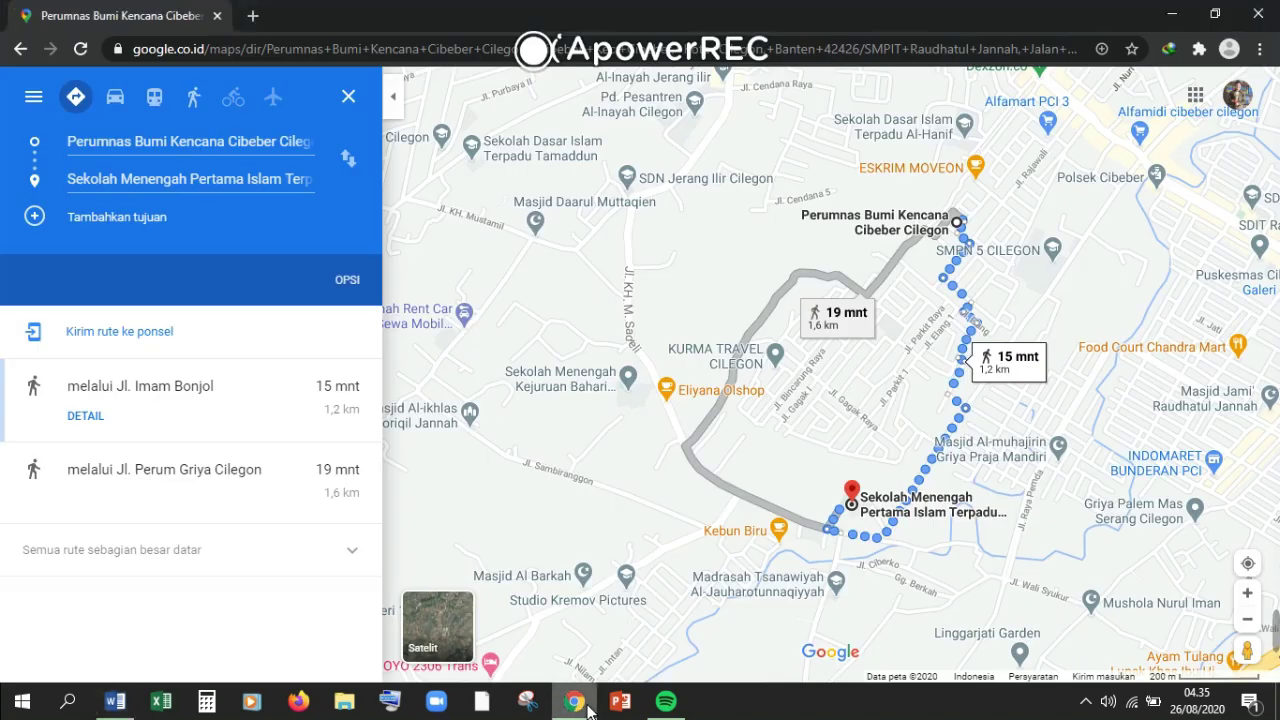
click(270, 50)
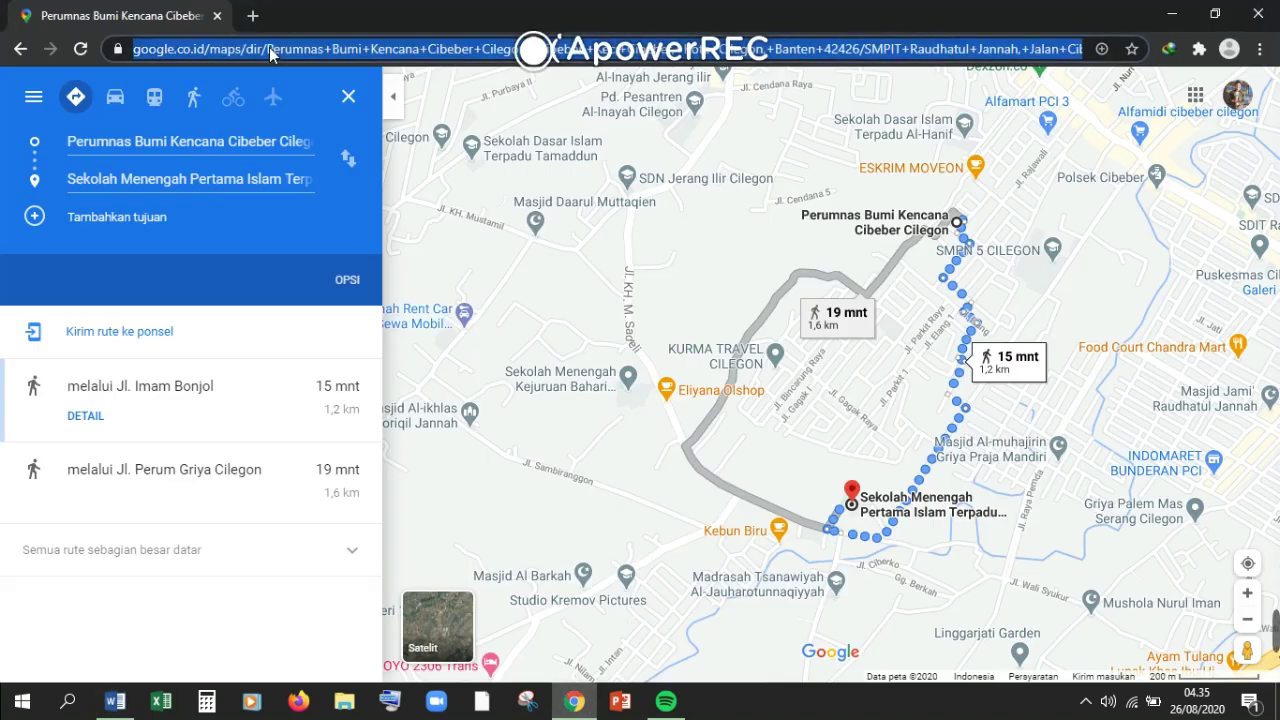
right_click(269, 47)
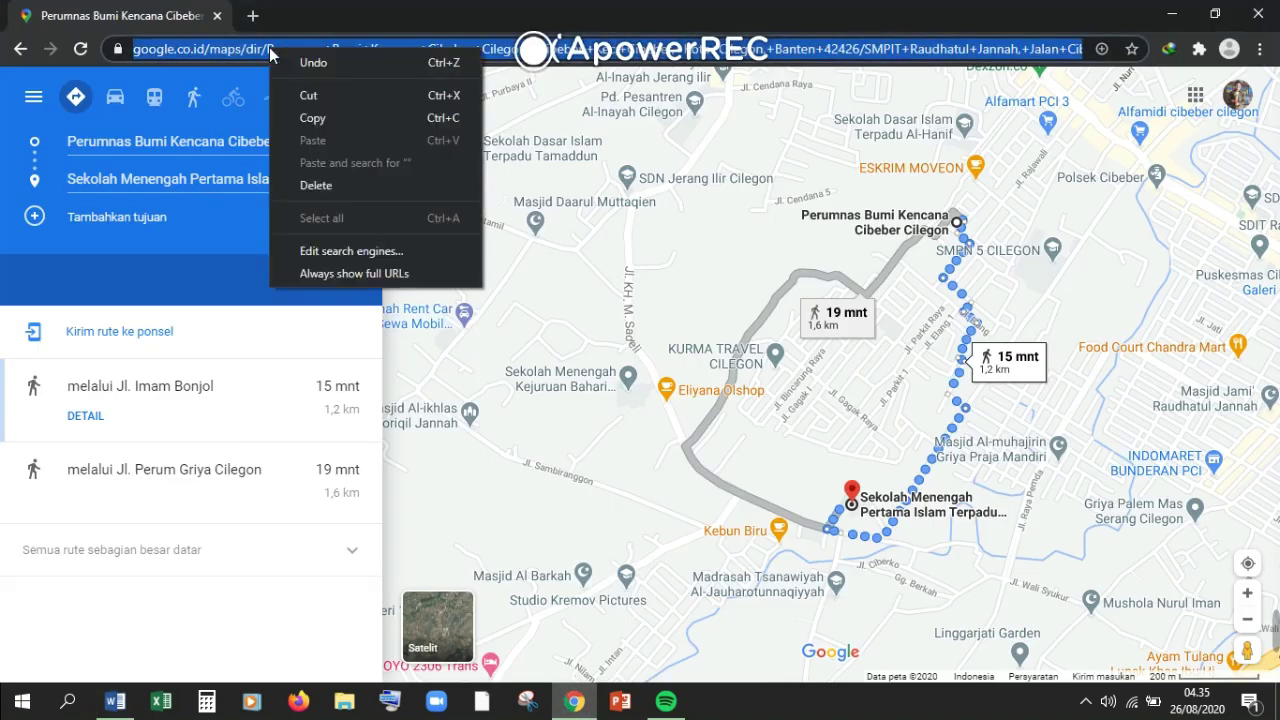
click(310, 112)
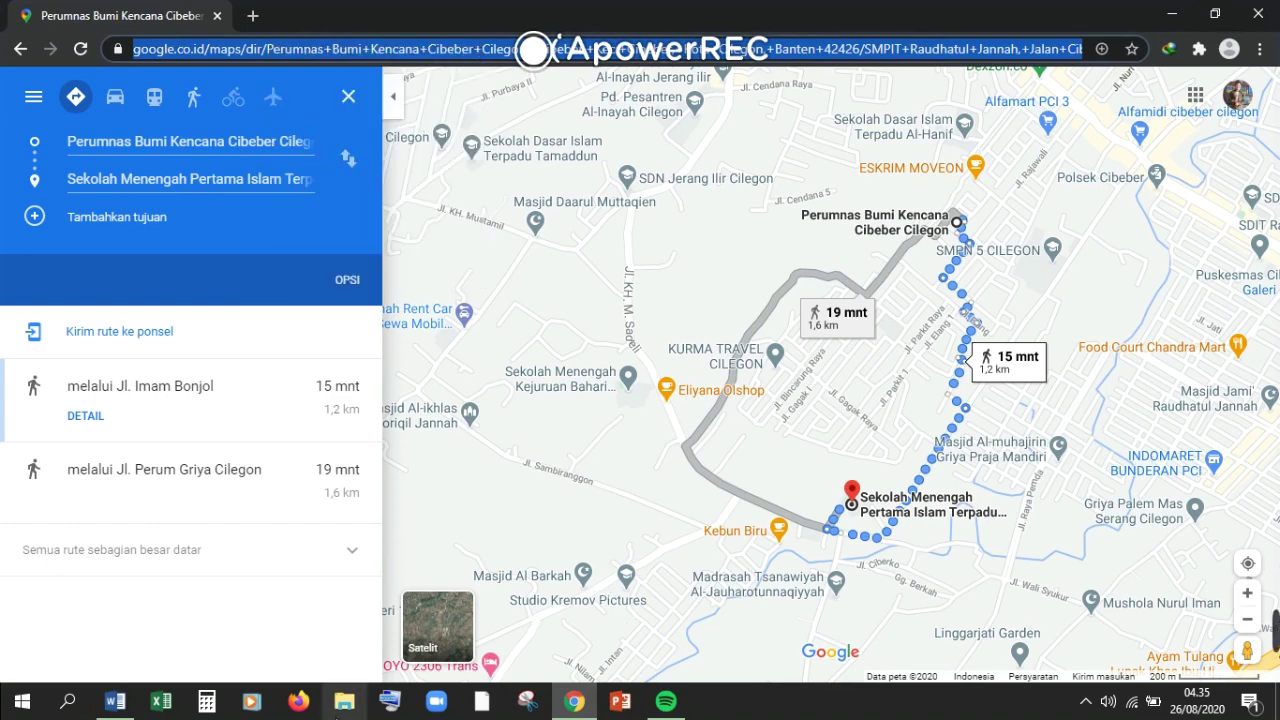
click(115, 701)
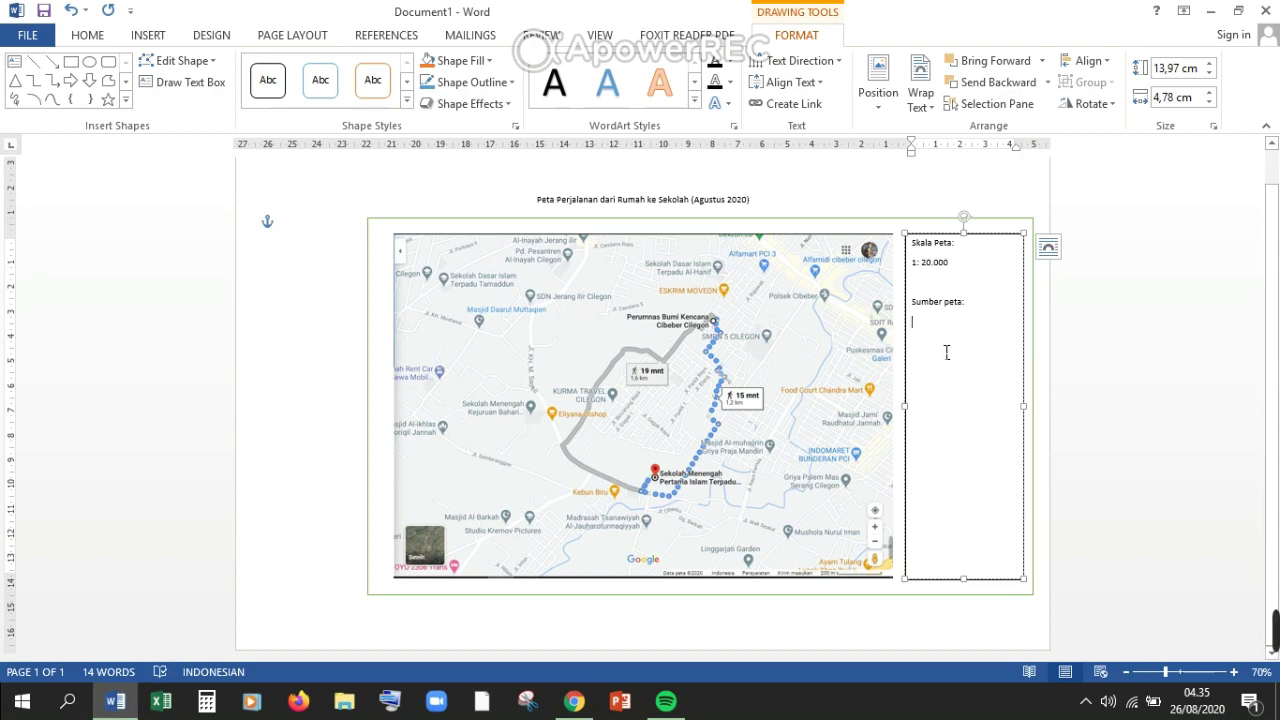
- Paste the copied Google Maps link as a hyperlink under 'Sumber peta:'
key(ctrl+v)
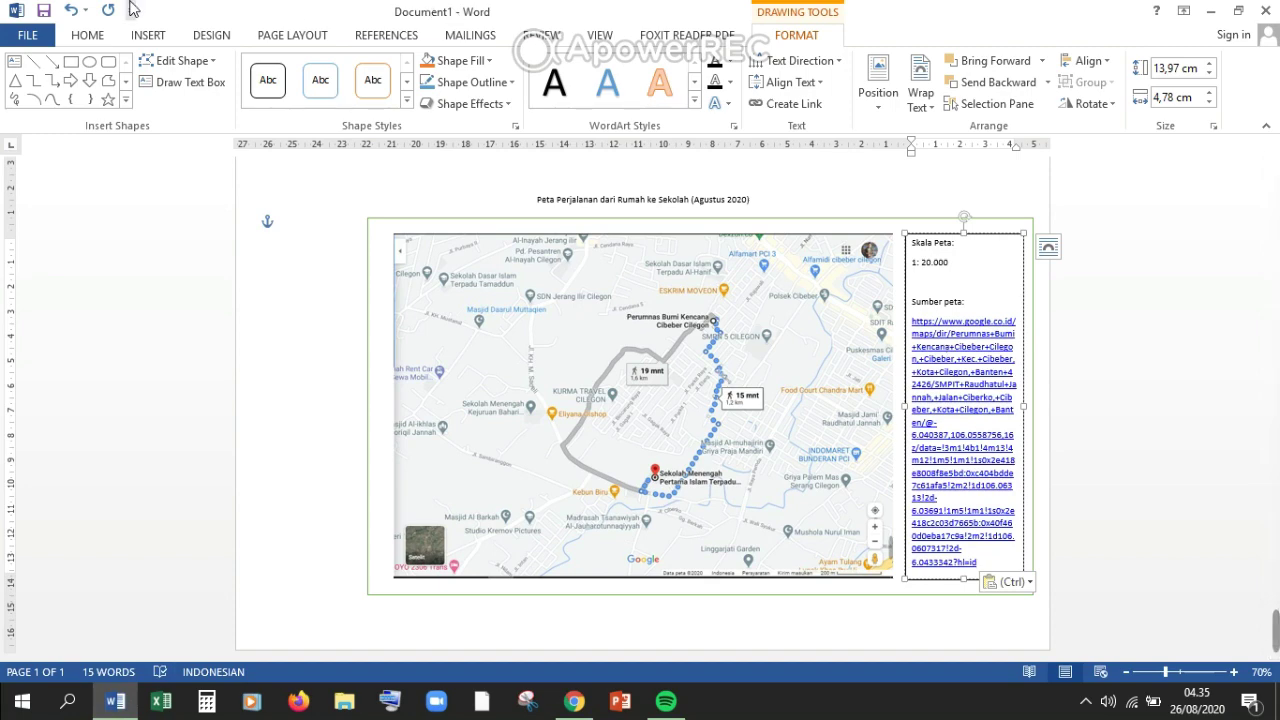
click(87, 36)
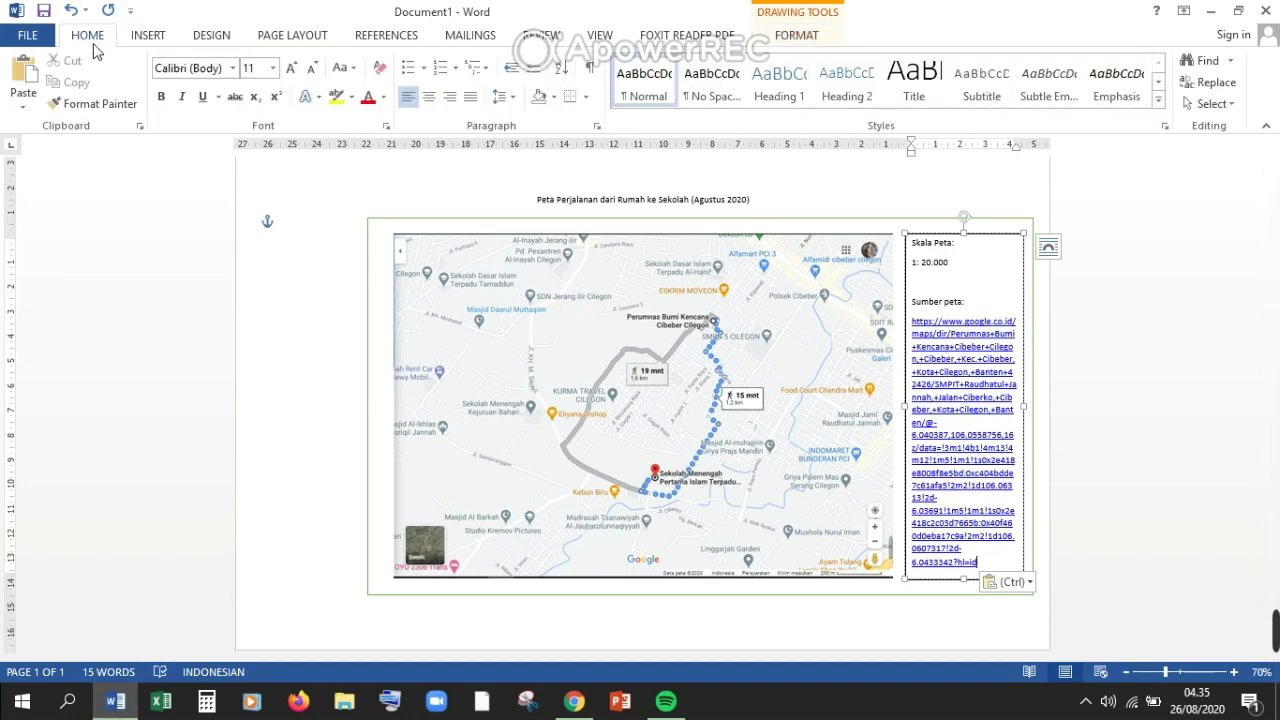
- Save to Data (E:) as 'Peta Perjalanan dari Rumah ke Sekolah' plus the student's name and class
click(18, 36)
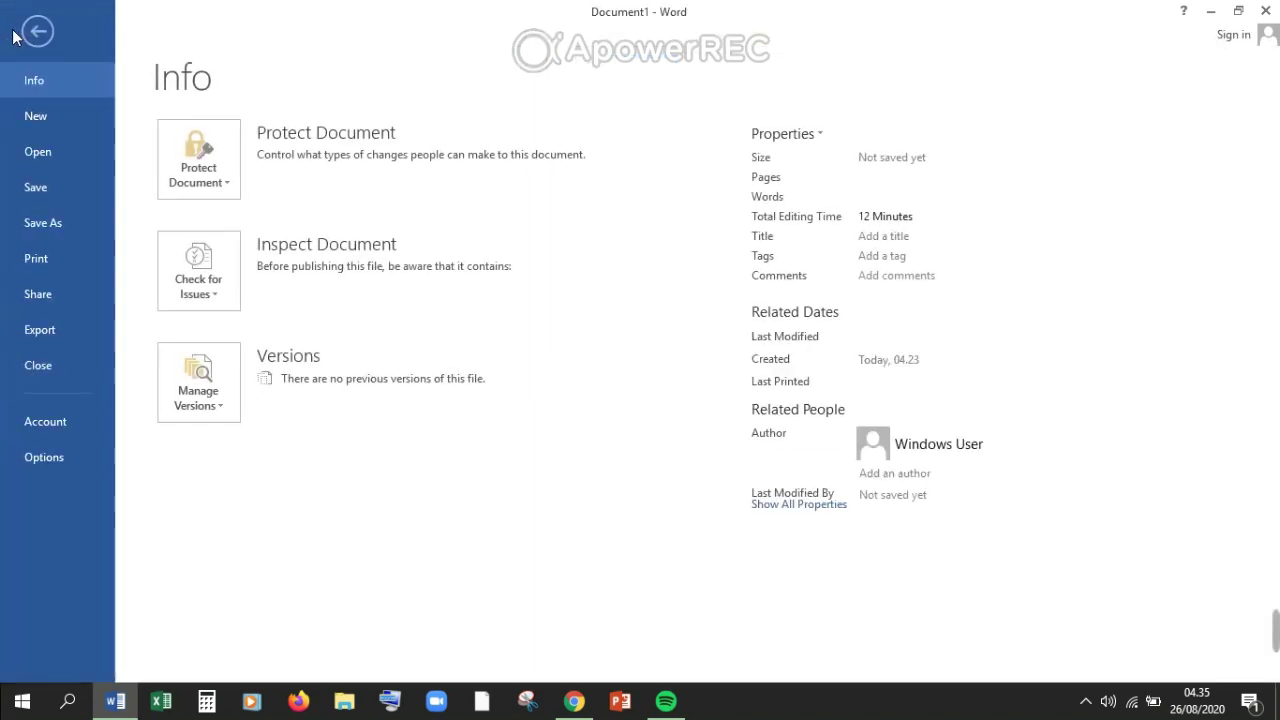
click(42, 187)
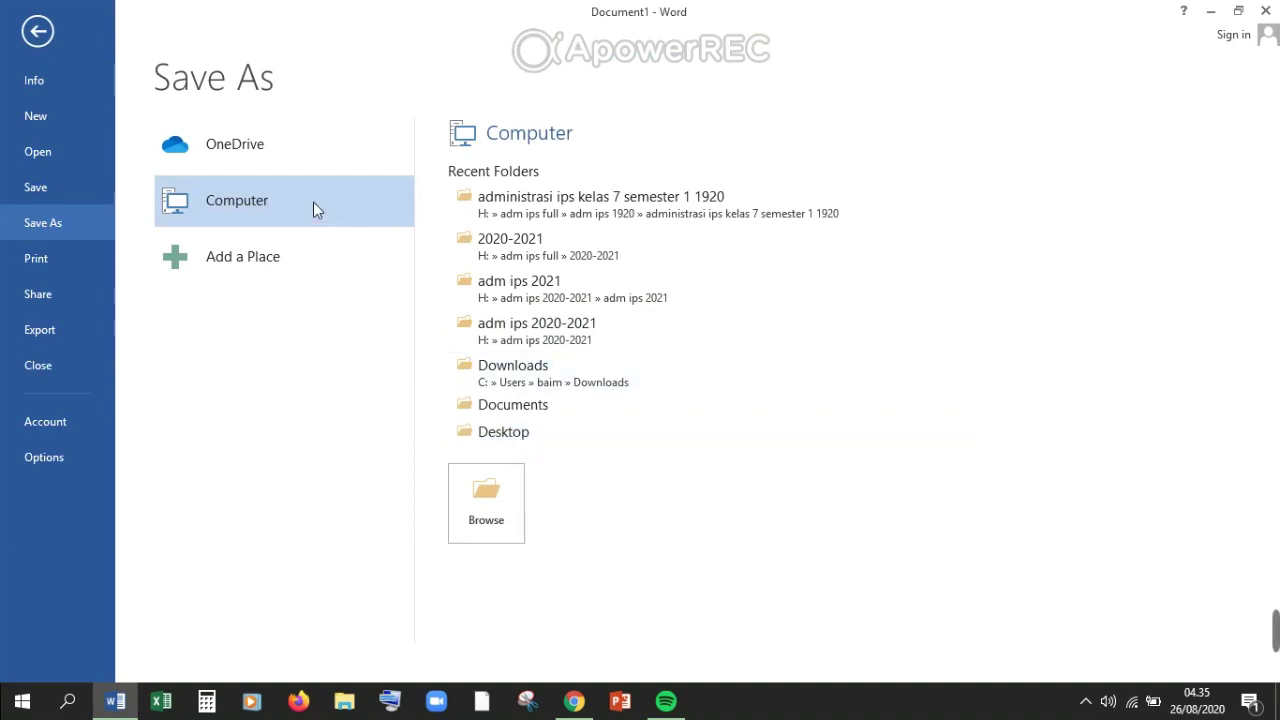
click(509, 515)
click(78, 289)
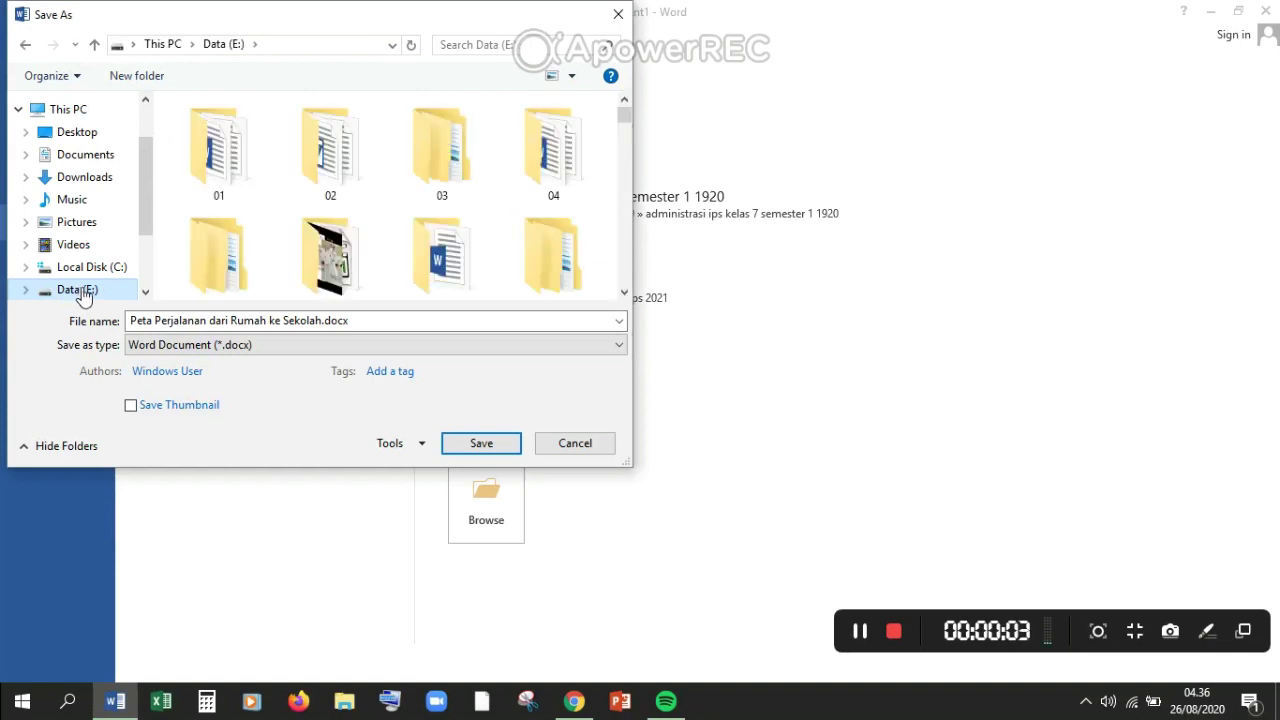
click(332, 326)
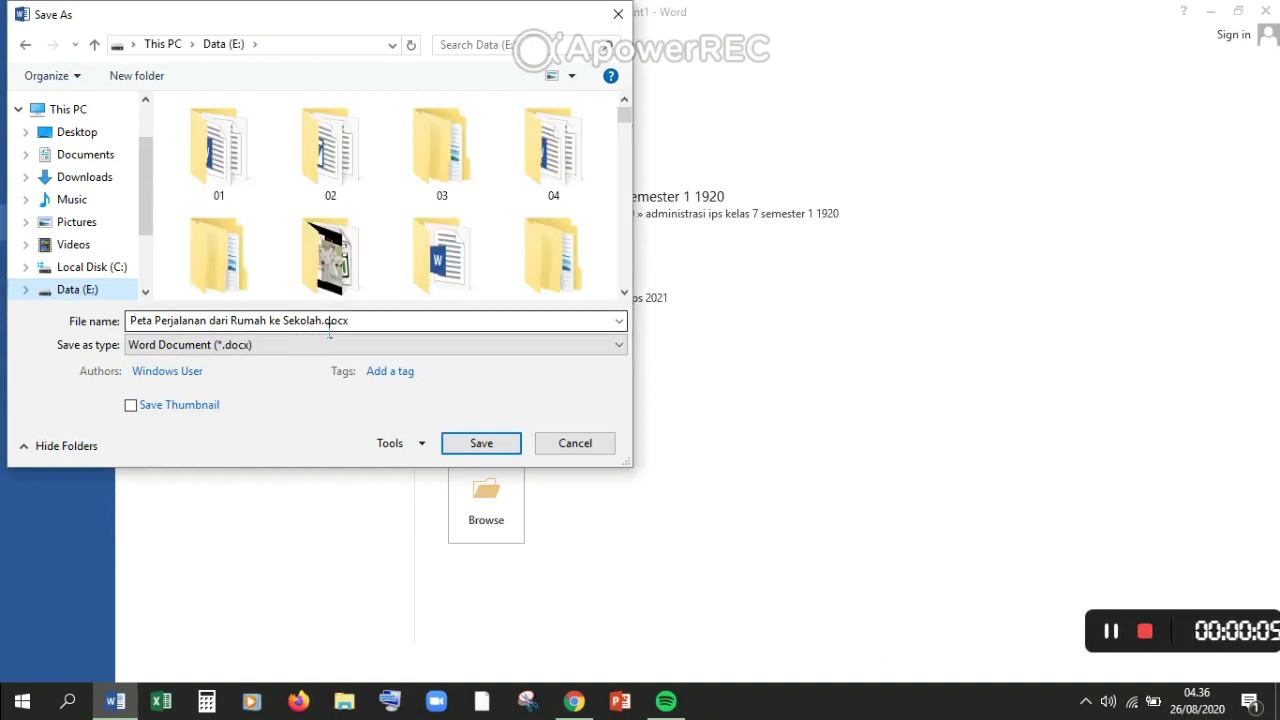
key(ctrl+a)
click(329, 326)
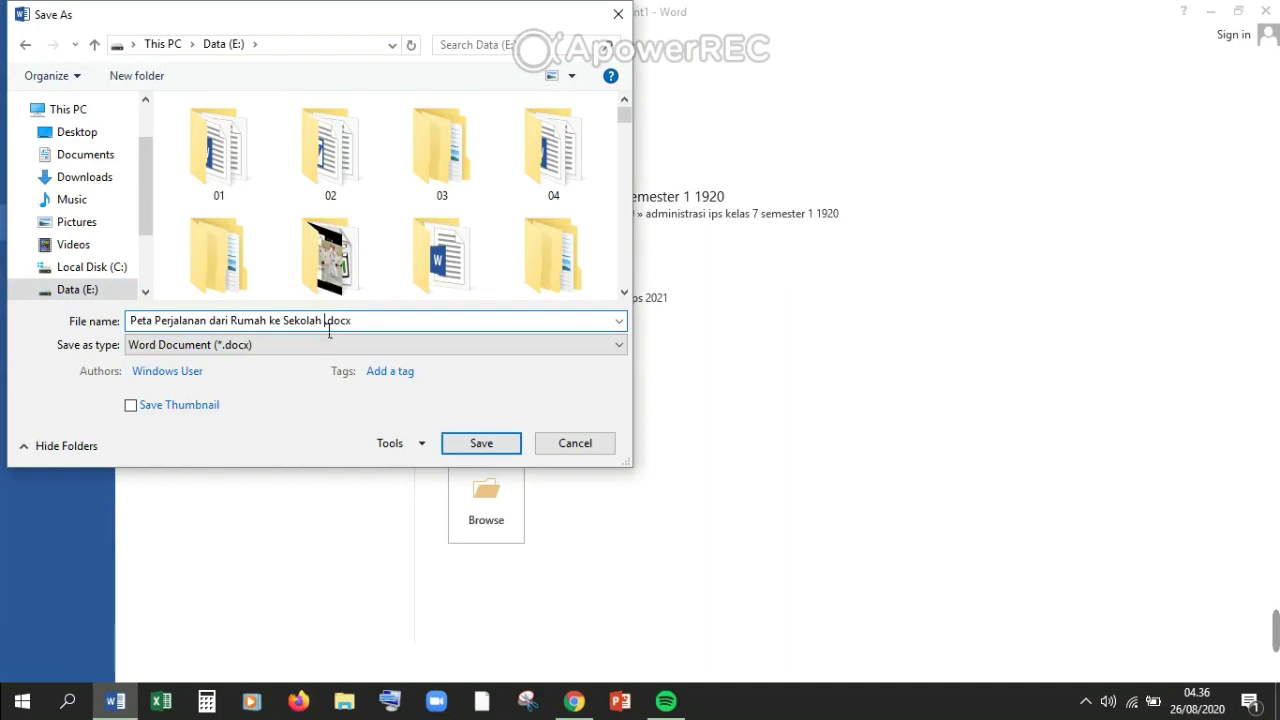
text(bayu (7e))
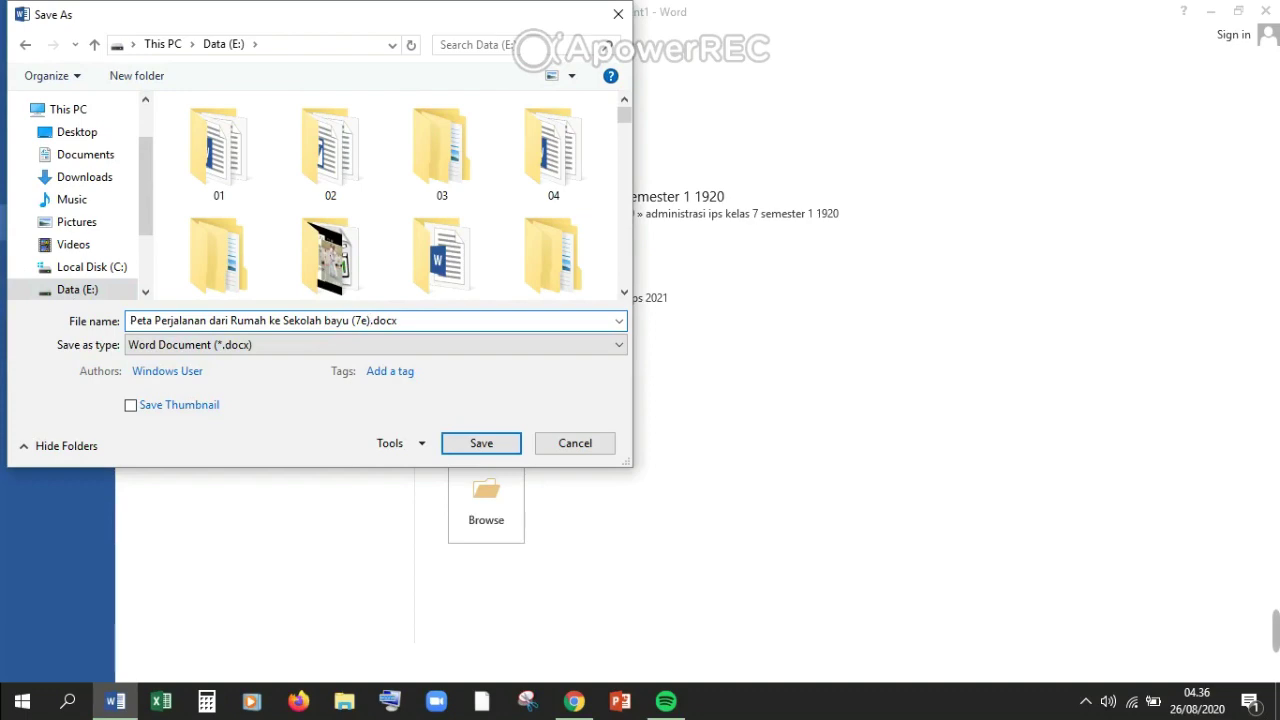
click(509, 445)
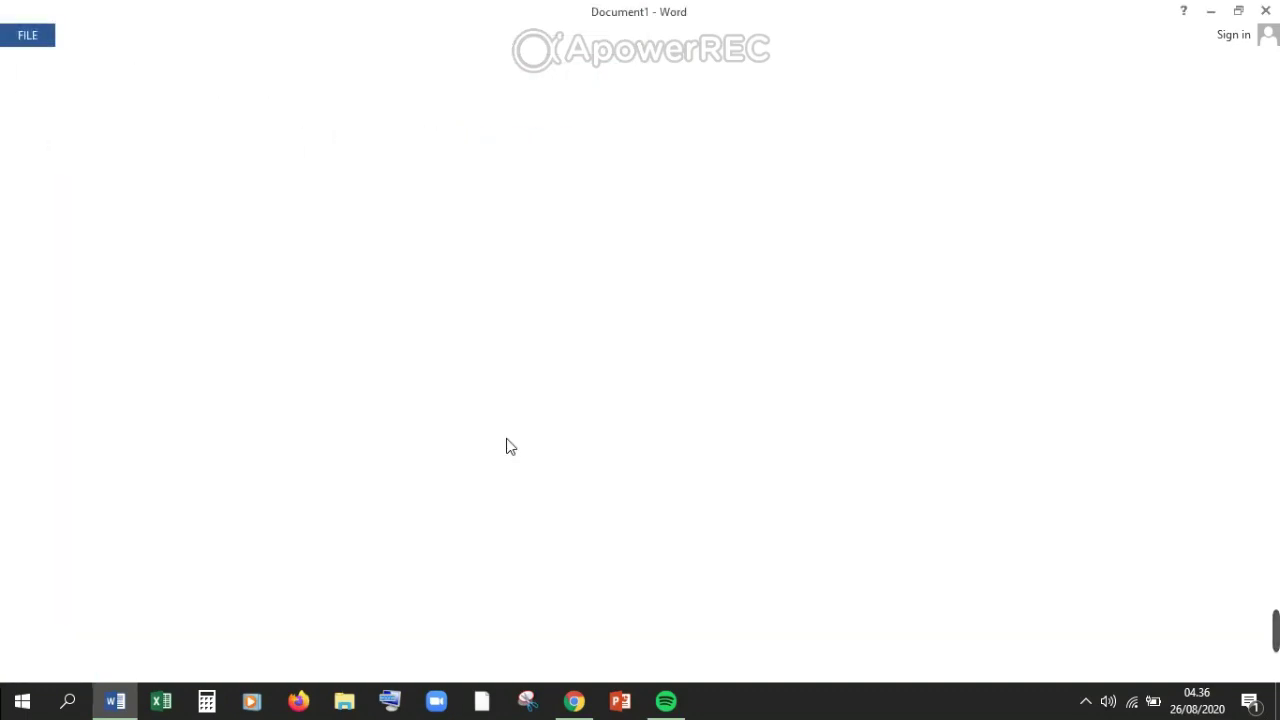